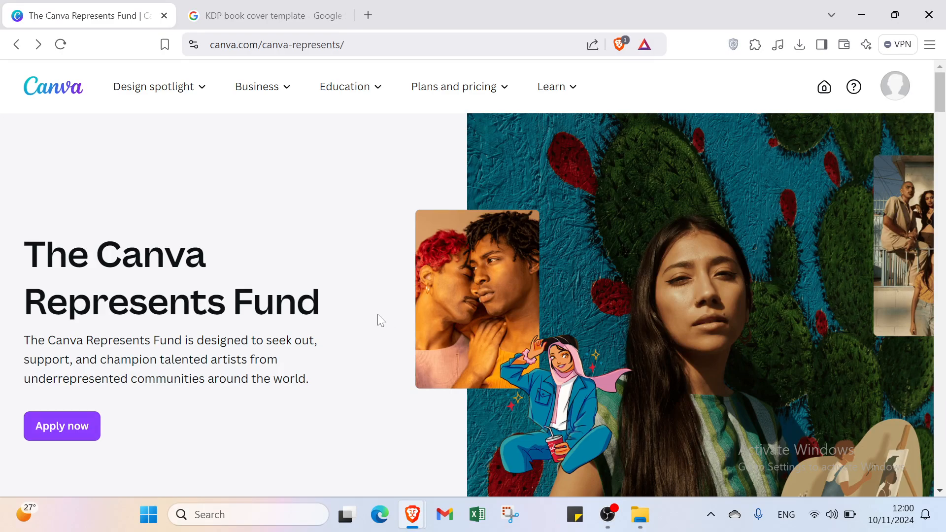
scroll(370, 306, down, 3)
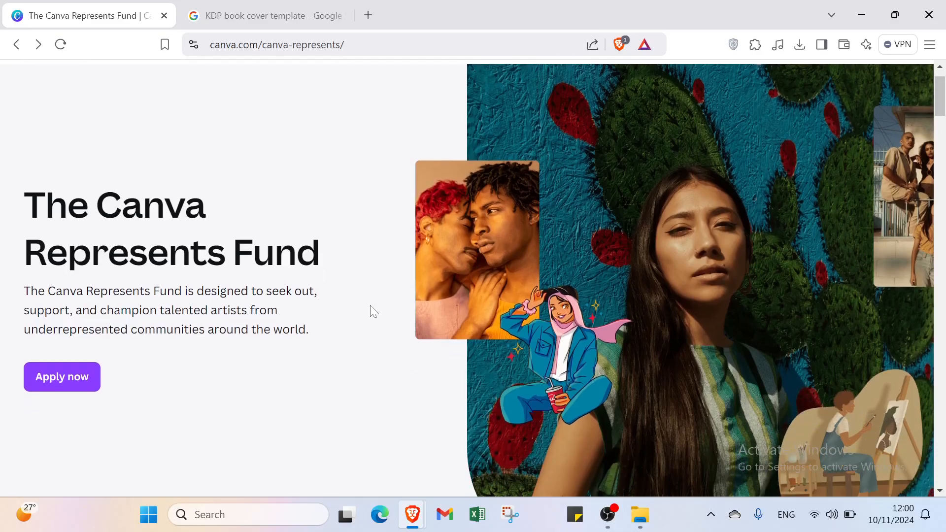
scroll(374, 311, down, 3)
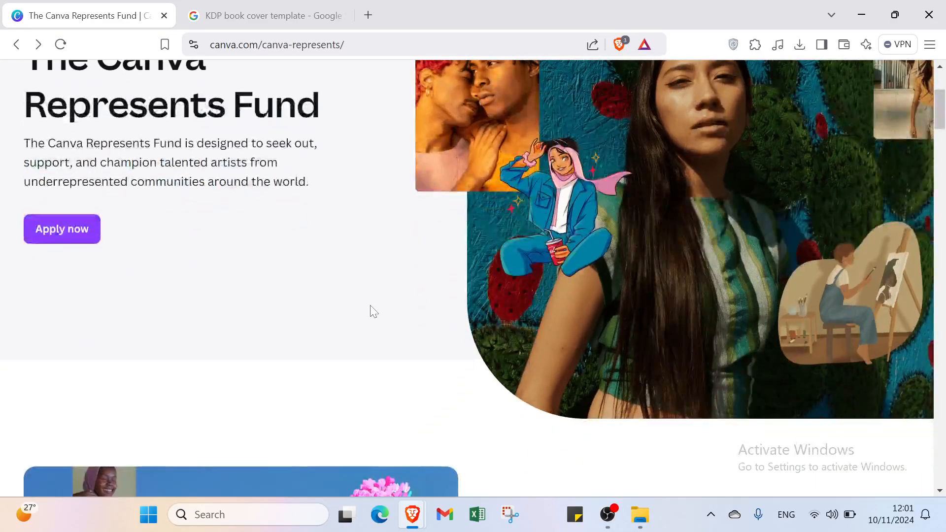
scroll(372, 309, down, 4)
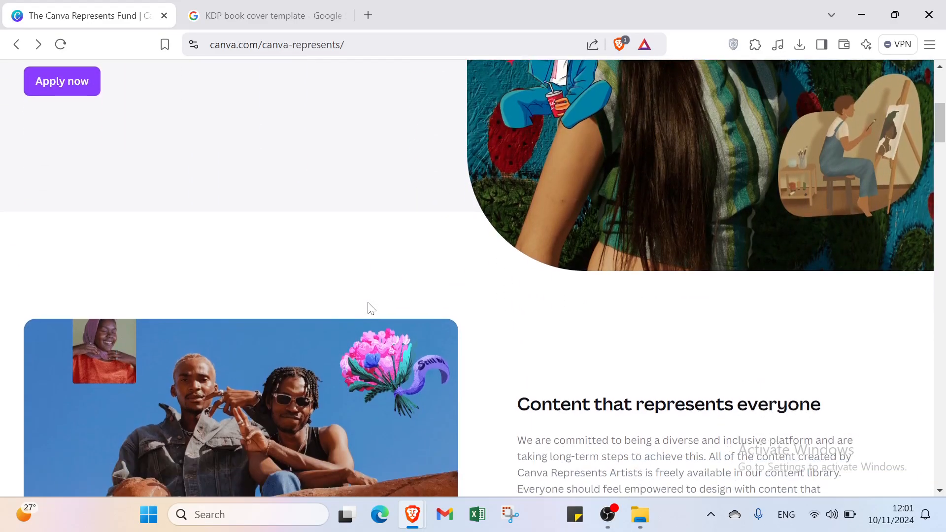
scroll(368, 303, down, 3)
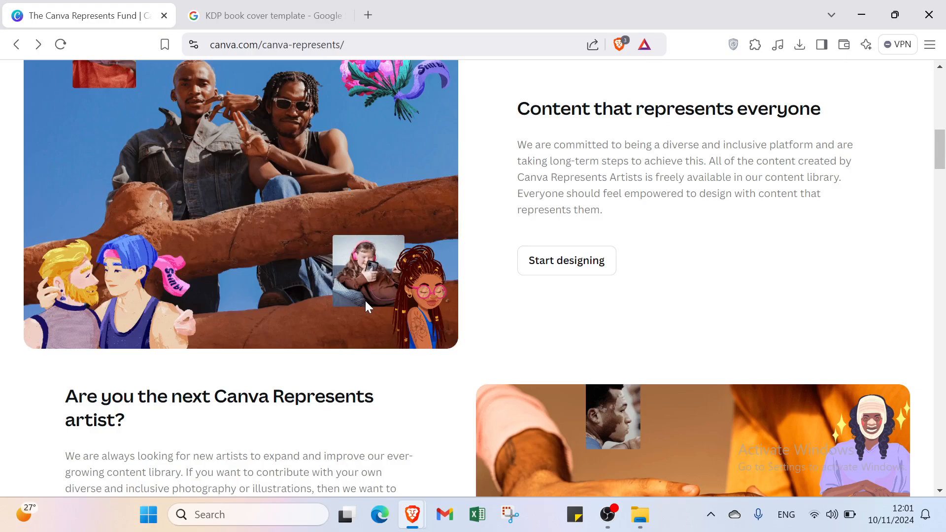
scroll(365, 305, up, 10)
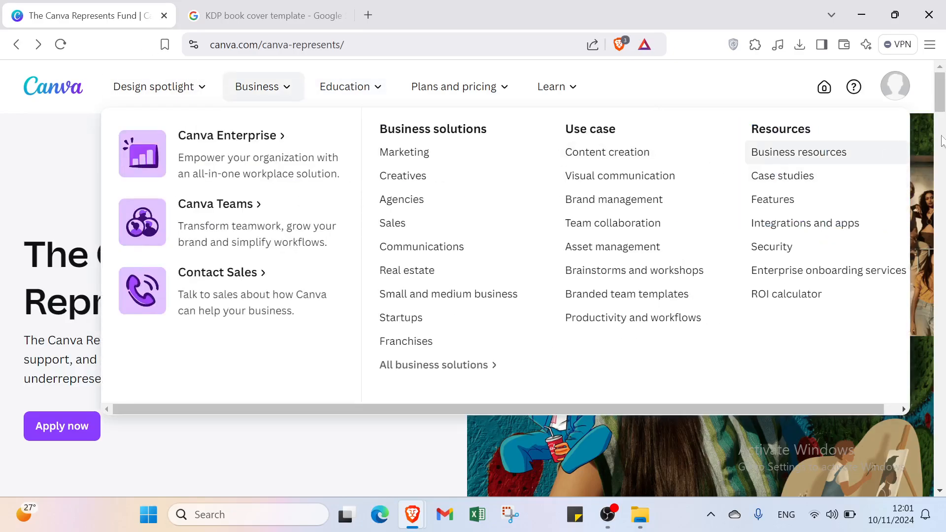
Go to the Canva home page, and open the KDP Cover Calculator from the Google search results.
click(894, 86)
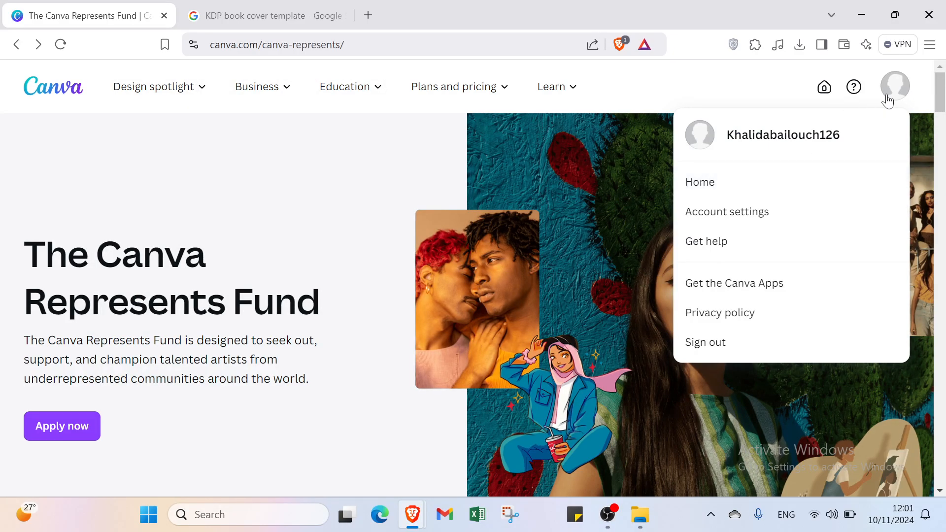
click(755, 184)
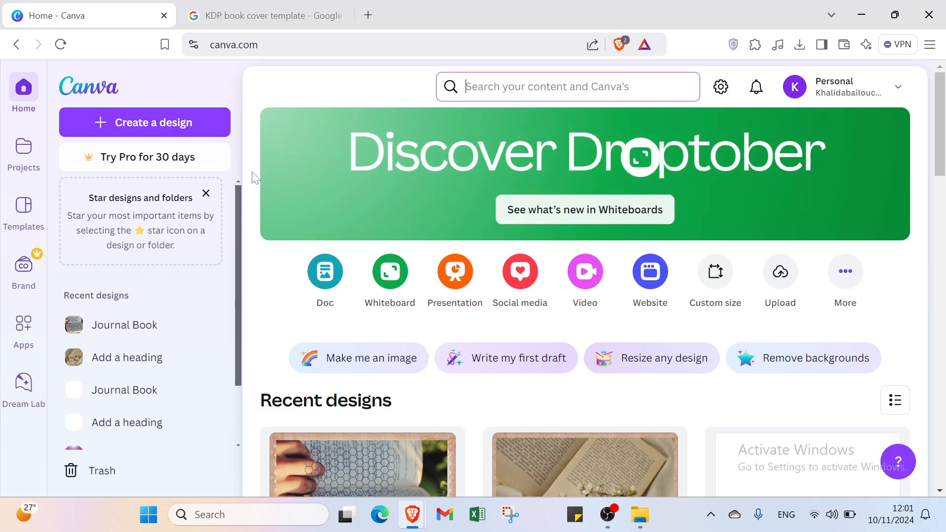
click(259, 22)
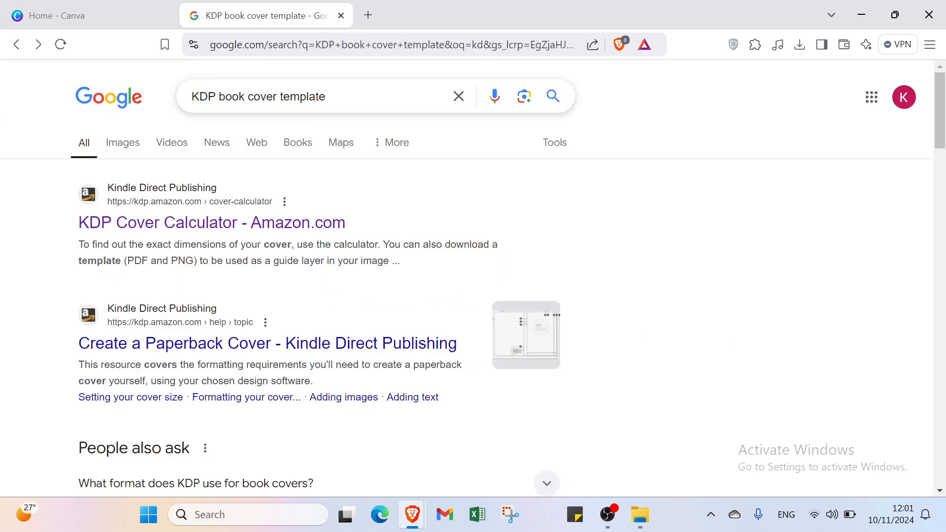
click(230, 230)
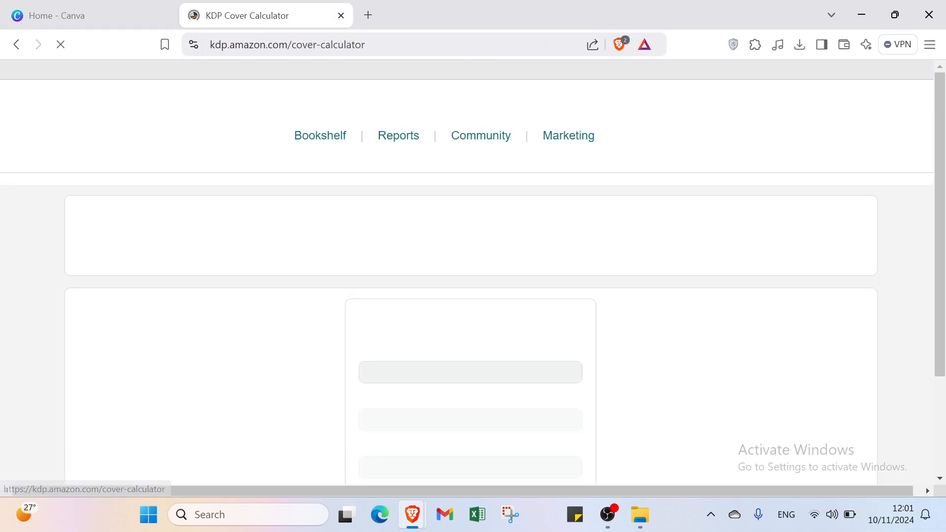
Return to Canva and start a new custom-size design with its units set to inches.
click(79, 16)
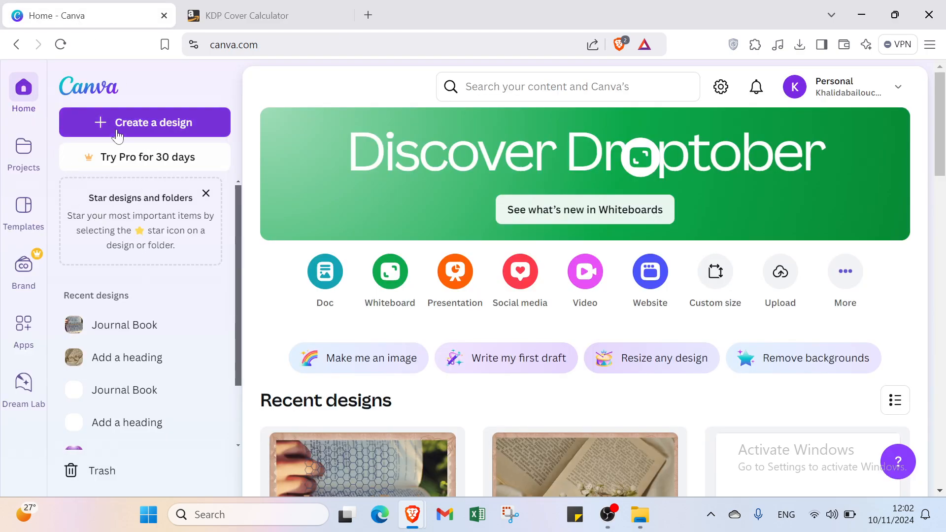
click(118, 129)
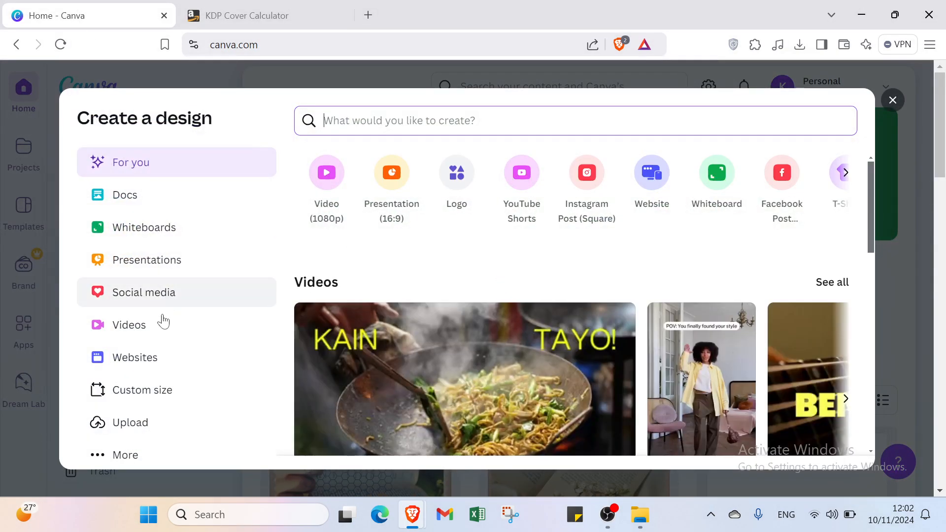
click(163, 388)
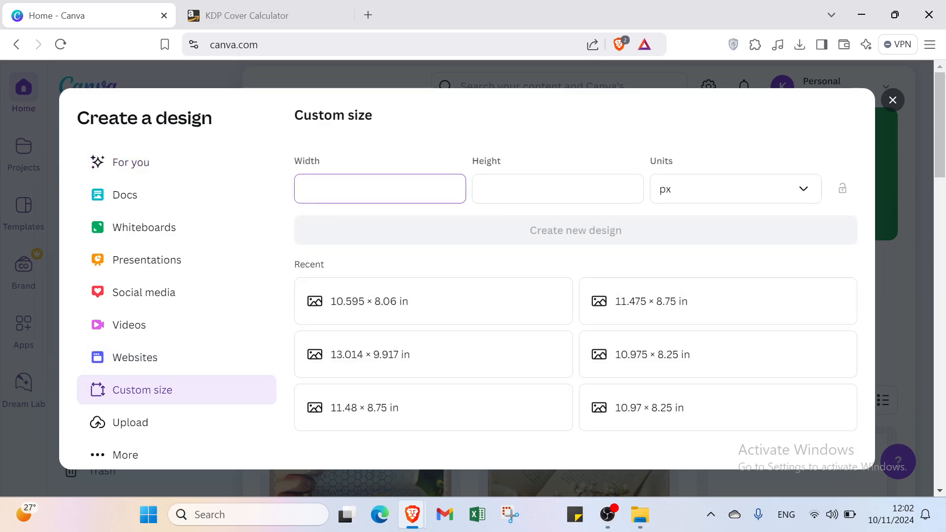
key(Tab)
click(667, 193)
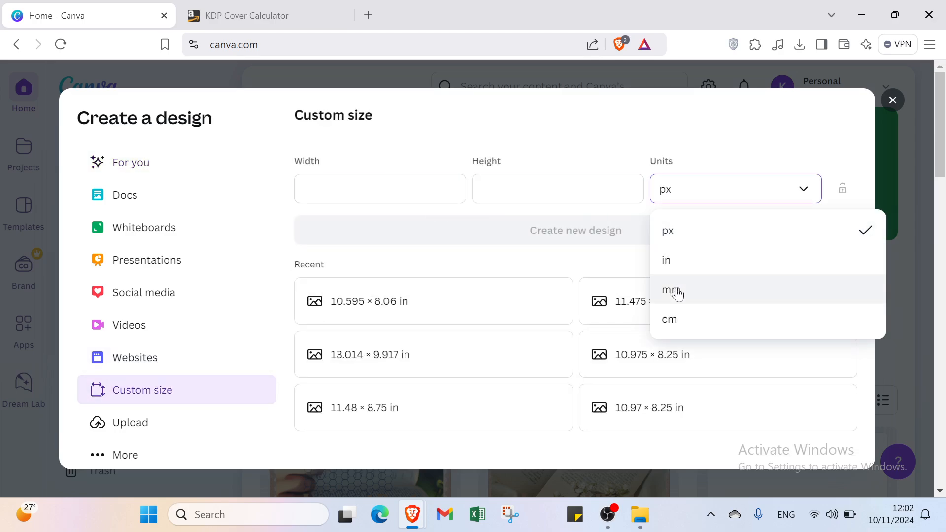
click(676, 270)
key(shift+Tab)
key(shift+Tab)
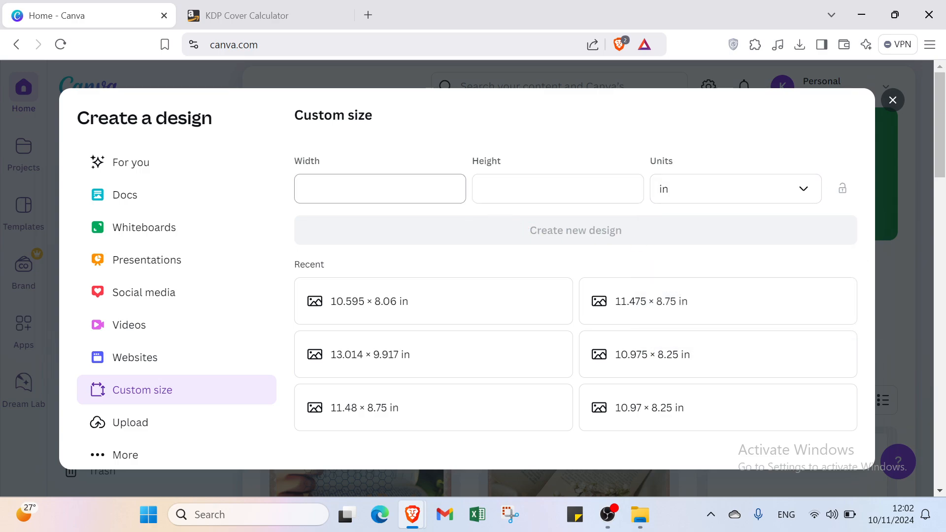
Switch to the KDP Cover Calculator and set the book's binding type to Hardcover.
click(255, 16)
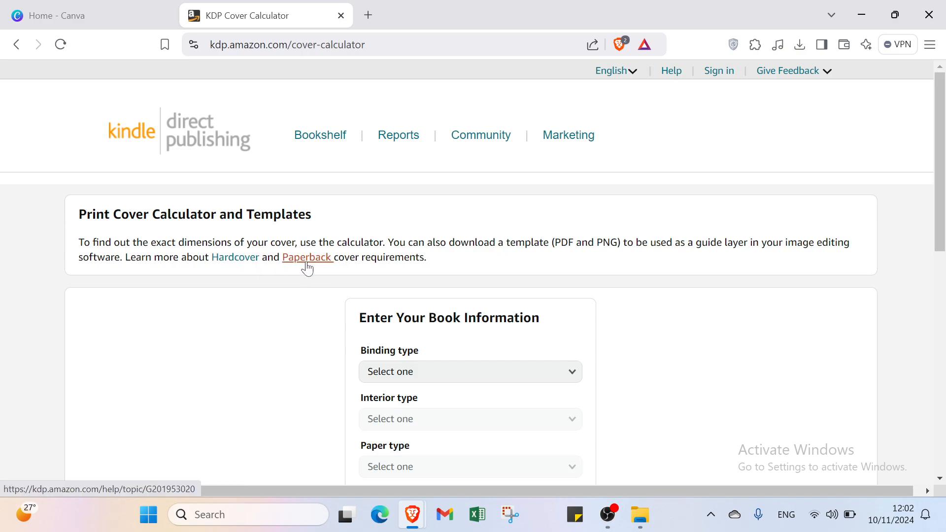
scroll(305, 270, down, 5)
scroll(397, 234, up, 1)
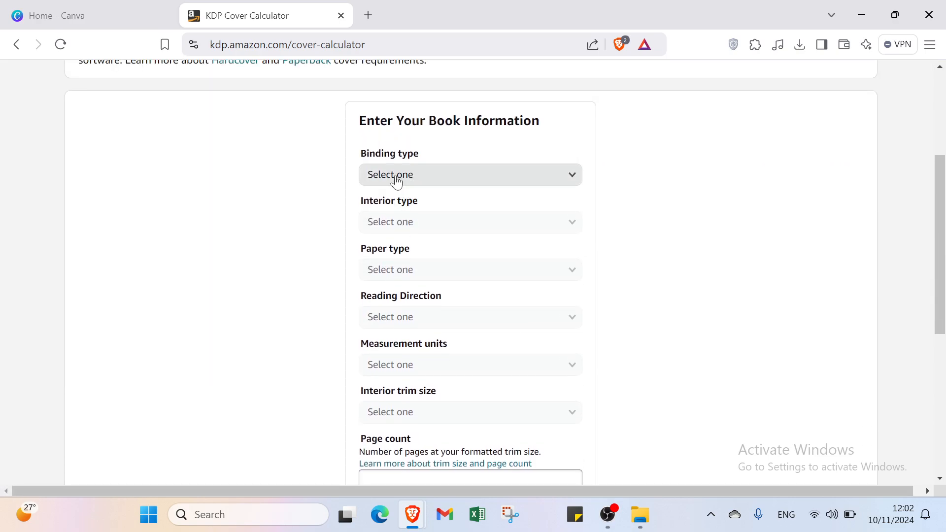
click(438, 174)
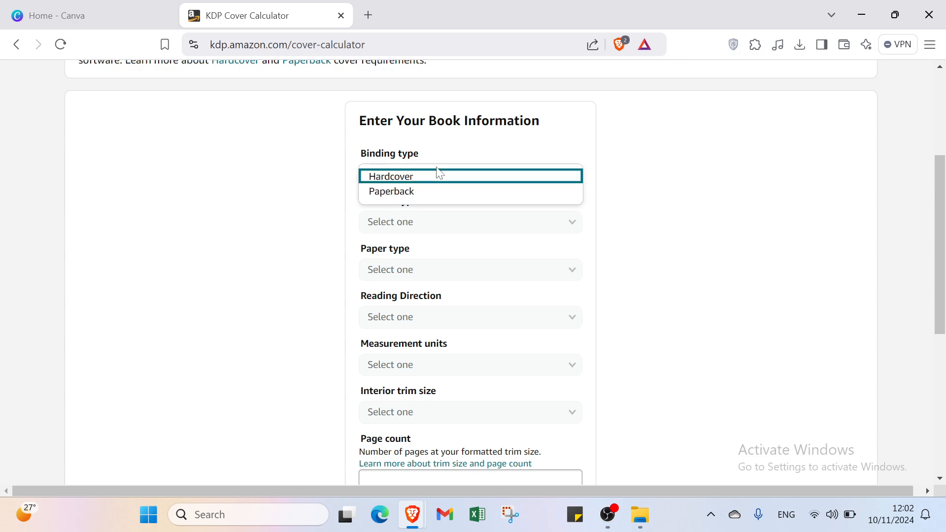
click(414, 198)
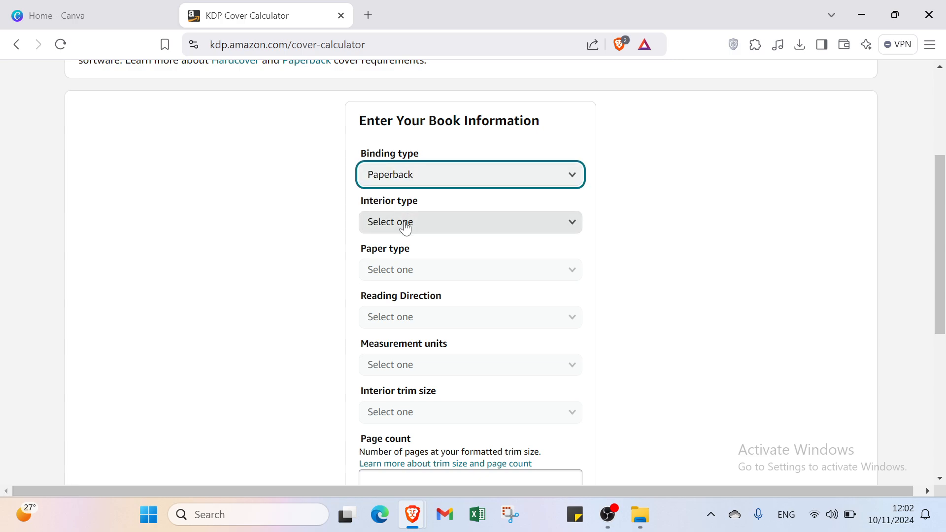
click(419, 175)
click(417, 178)
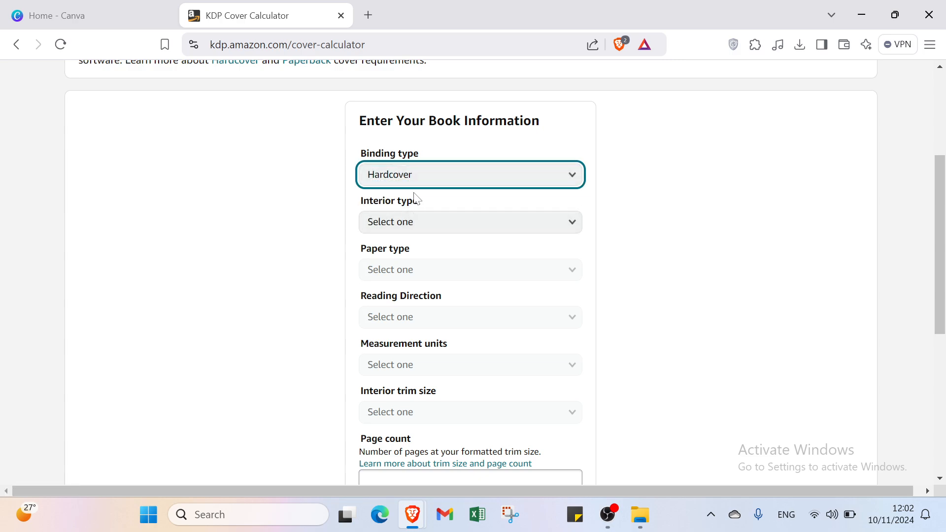
click(414, 183)
click(414, 181)
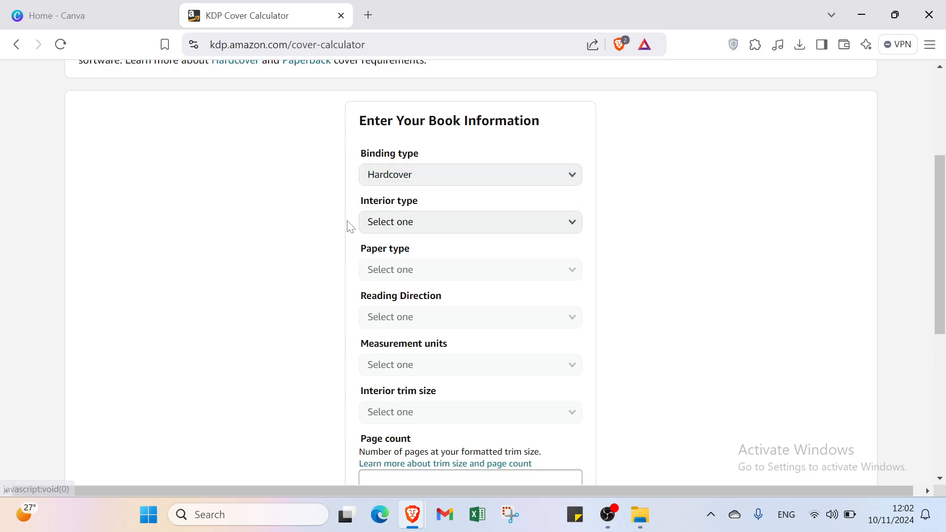
Set the interior type to Premium color and the paper type to White paper.
click(404, 231)
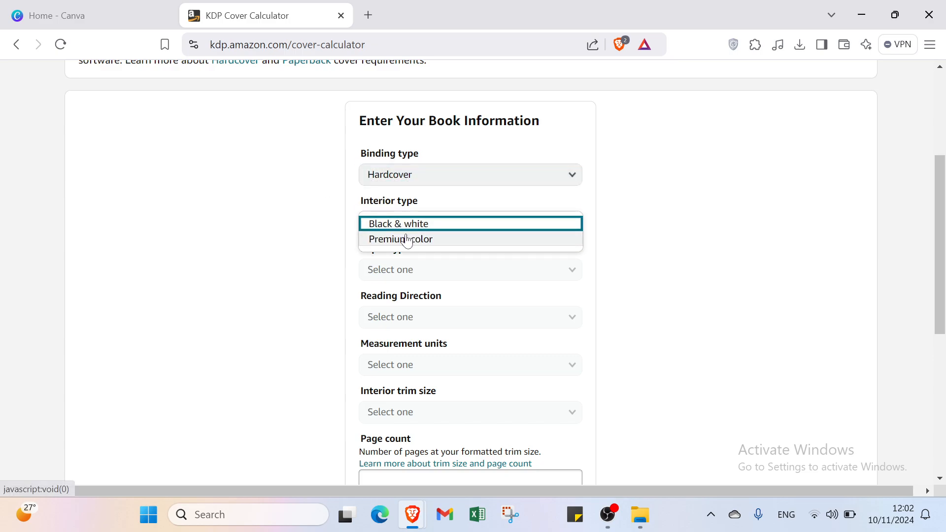
scroll(407, 240, down, 1)
click(412, 189)
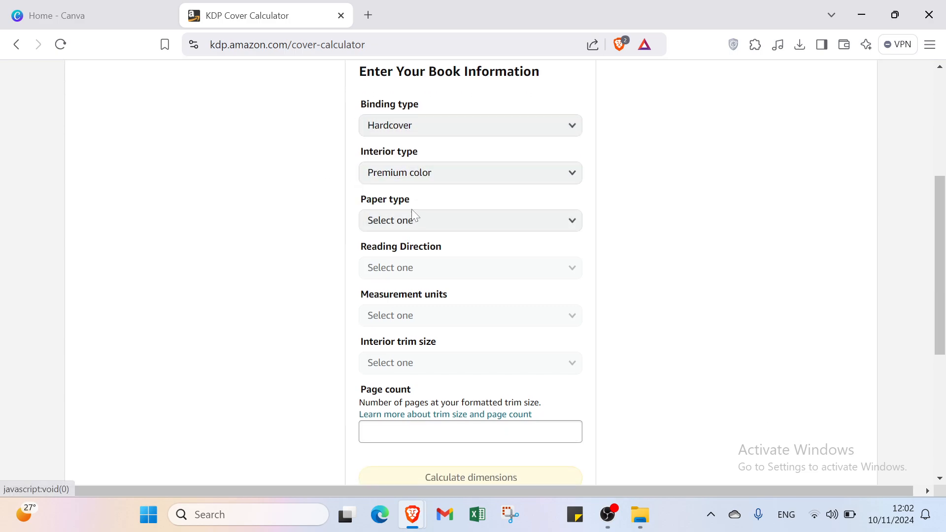
click(411, 221)
click(411, 221)
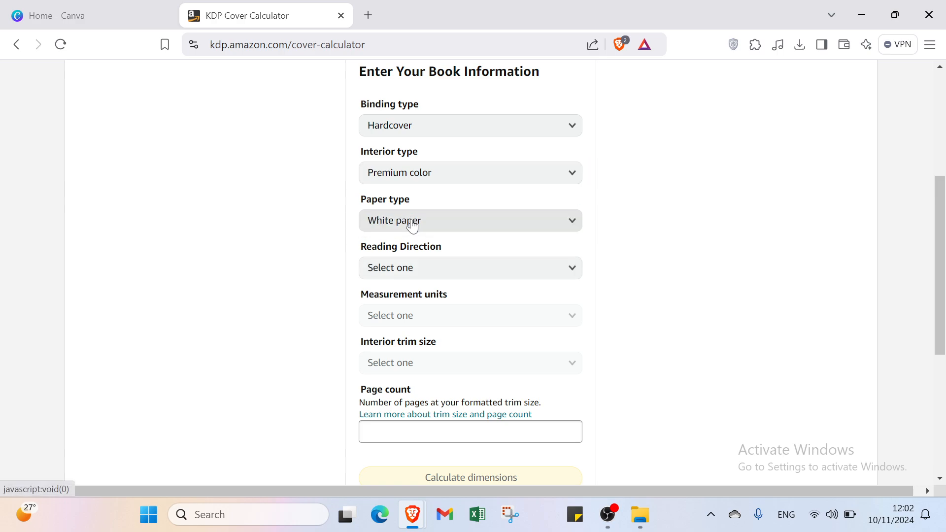
Set the reading direction to Right to Left and the measurement units to Inches.
click(412, 268)
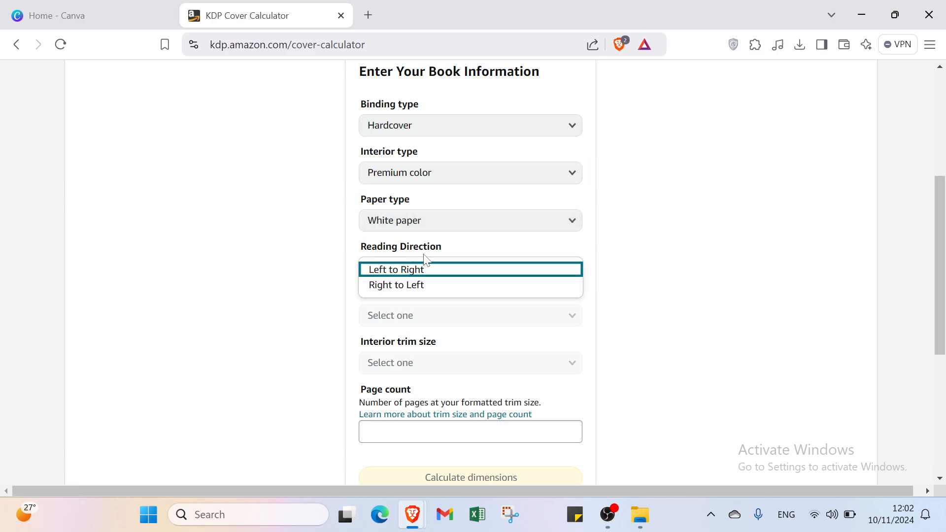
click(413, 284)
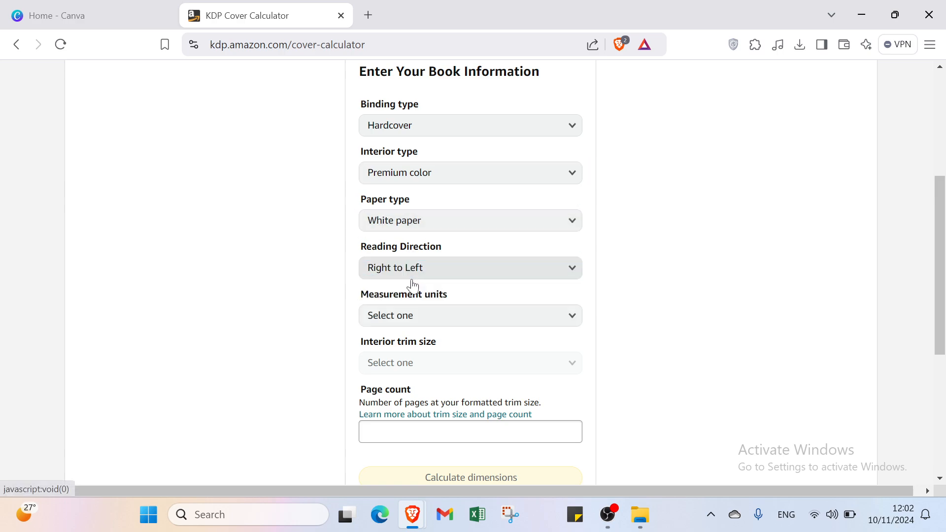
click(409, 312)
click(409, 318)
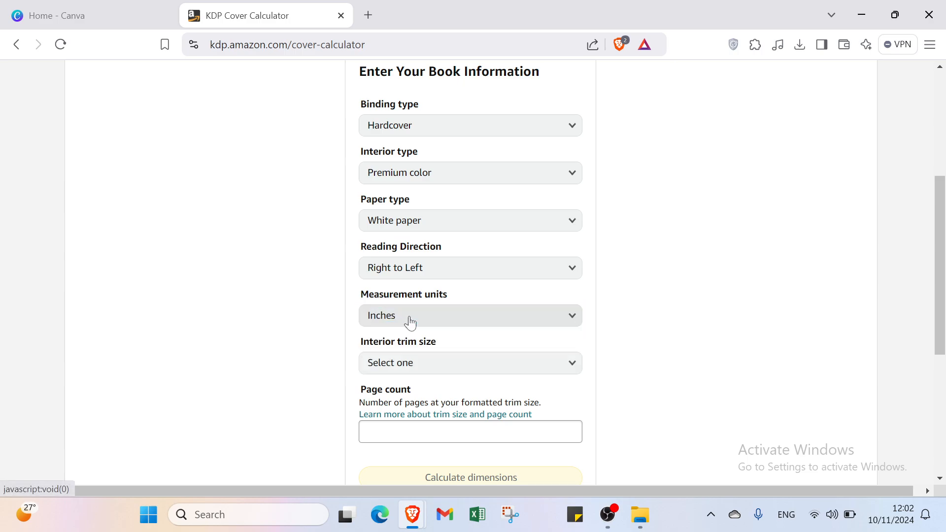
Set the interior trim size to 6 x 9 in and the page count to 100.
click(403, 362)
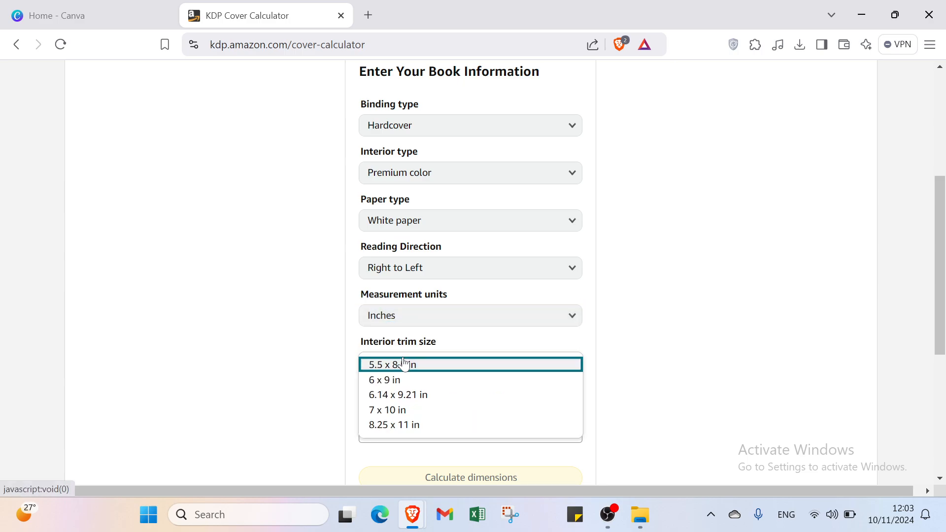
click(407, 380)
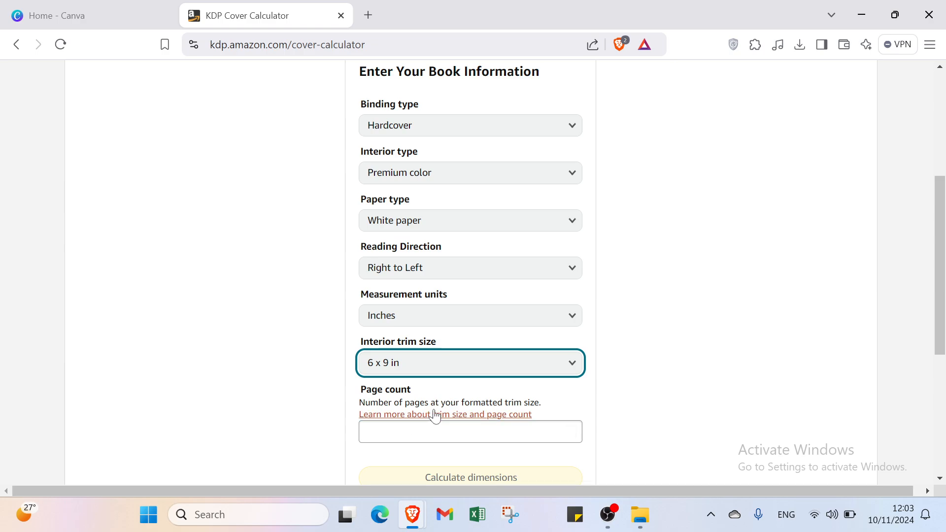
click(365, 432)
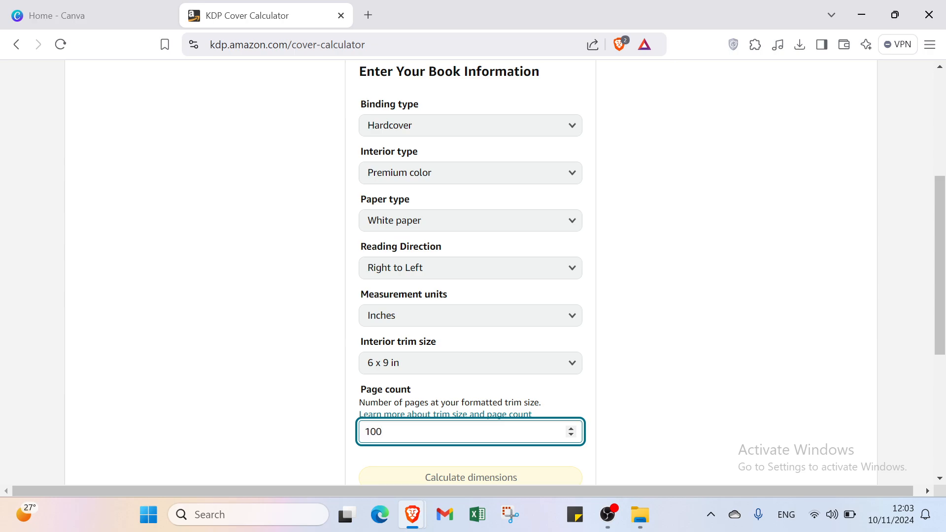
text(100)
Calculate the cover dimensions and look up the full cover's width and height.
click(642, 405)
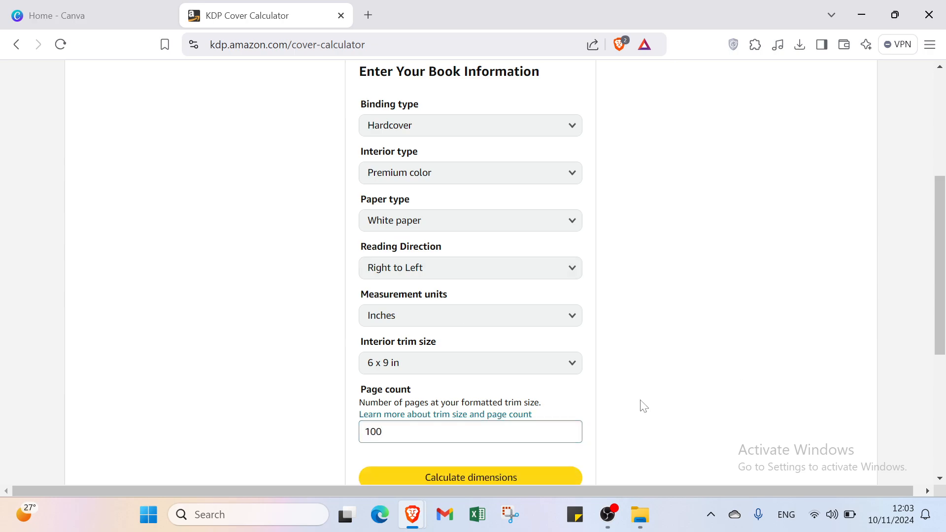
click(566, 477)
scroll(555, 152, up, 3)
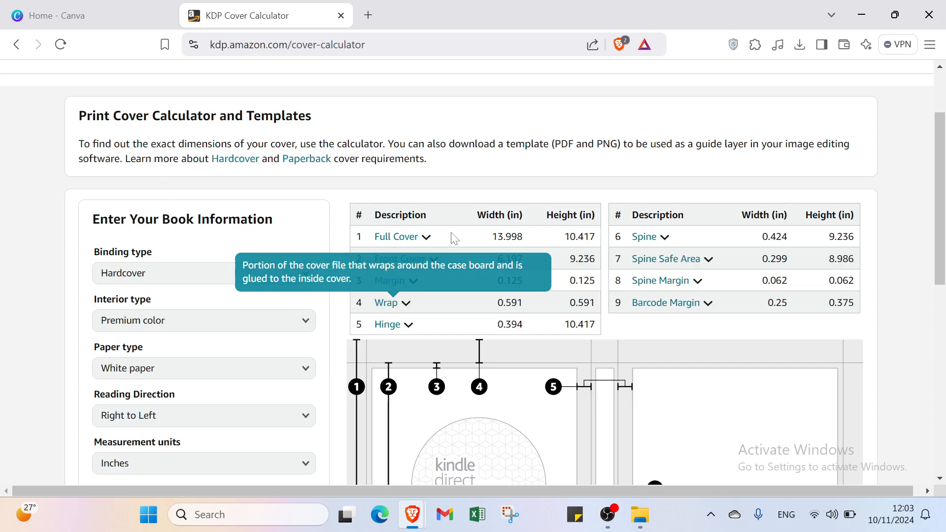
mouse_move(400, 238)
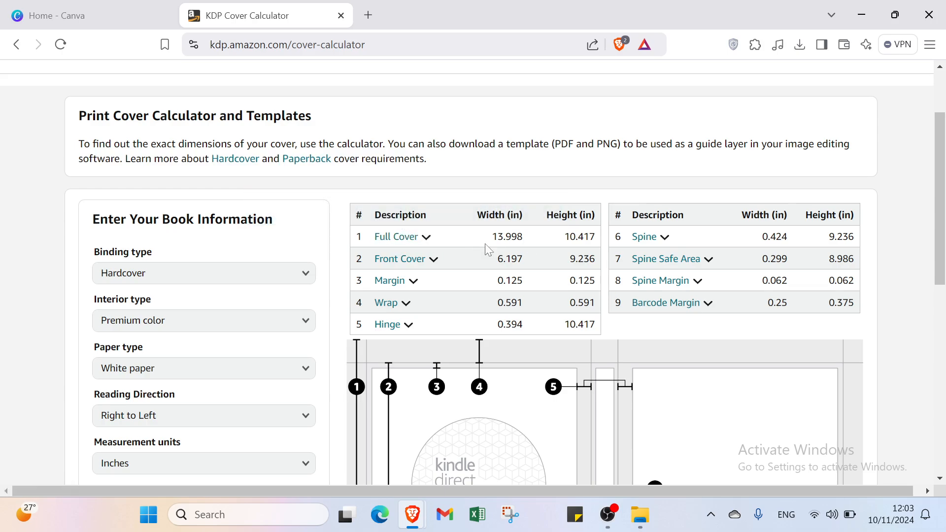
Switch to Canva and set the custom design's width to 13.998 in, matching the calculator's full cover width.
click(124, 10)
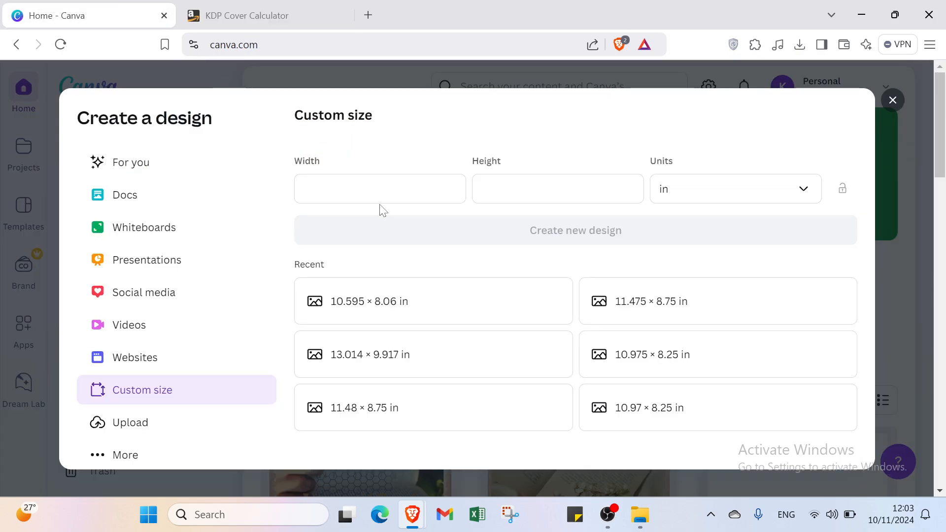
click(296, 15)
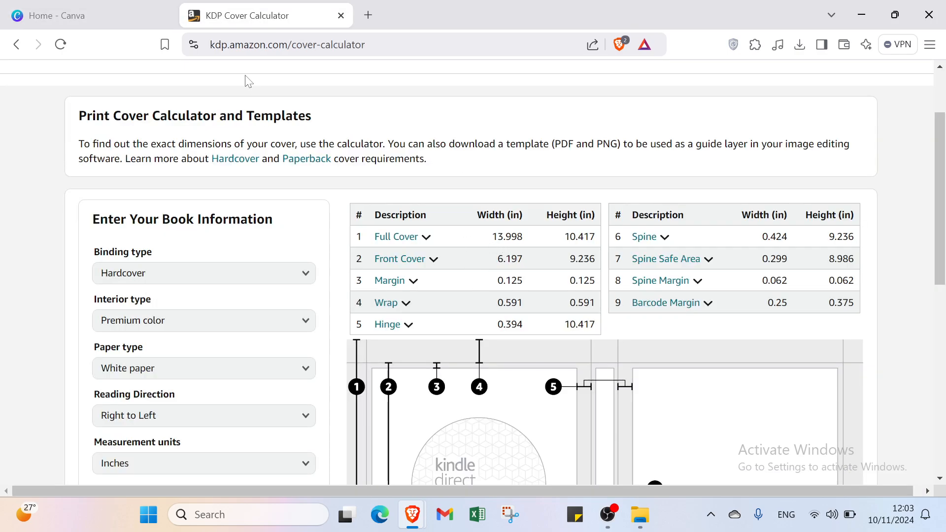
click(44, 10)
click(356, 189)
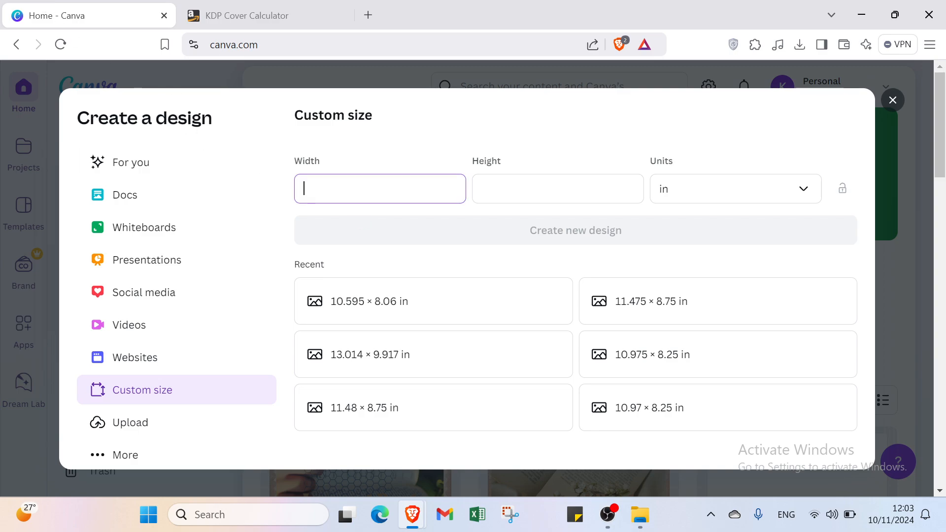
text(13.998)
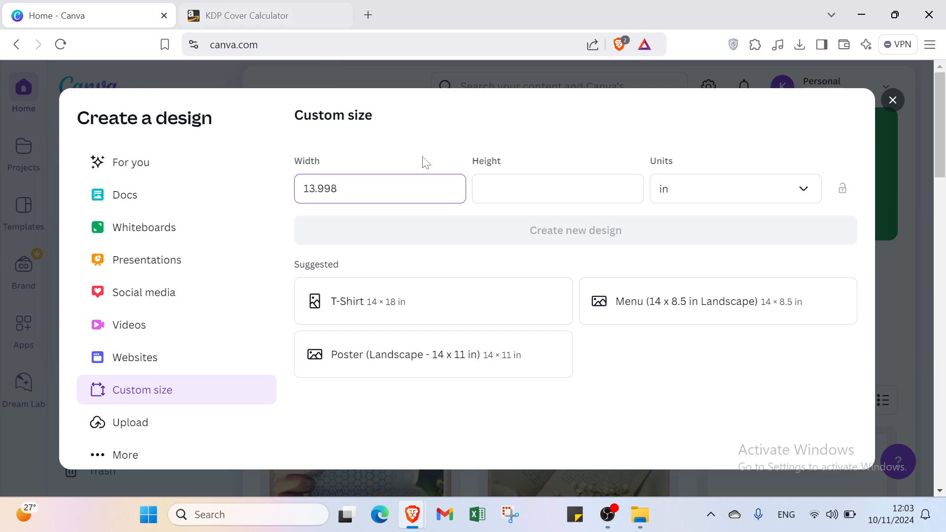
Set the custom design's height to 10.417 in, check it against the cover calculator, and create the new design.
click(514, 189)
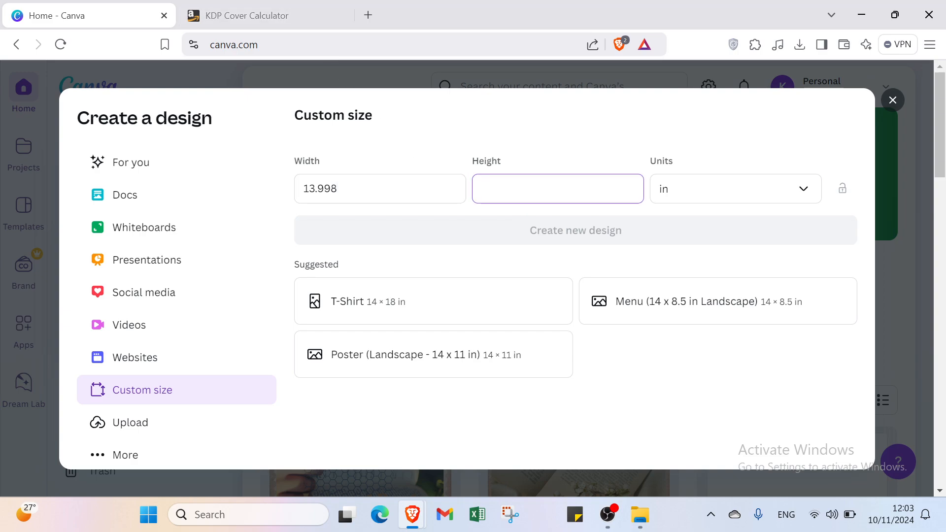
click(285, 15)
text(10.417)
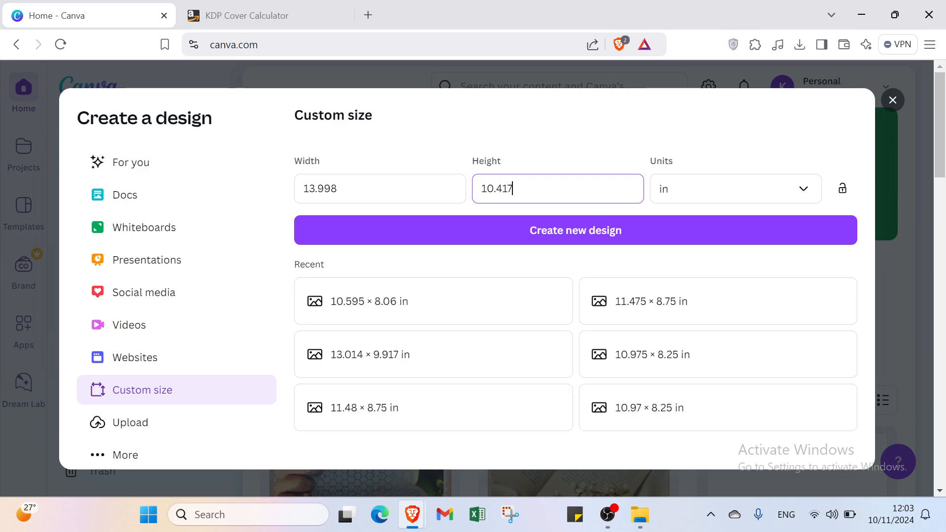
click(317, 18)
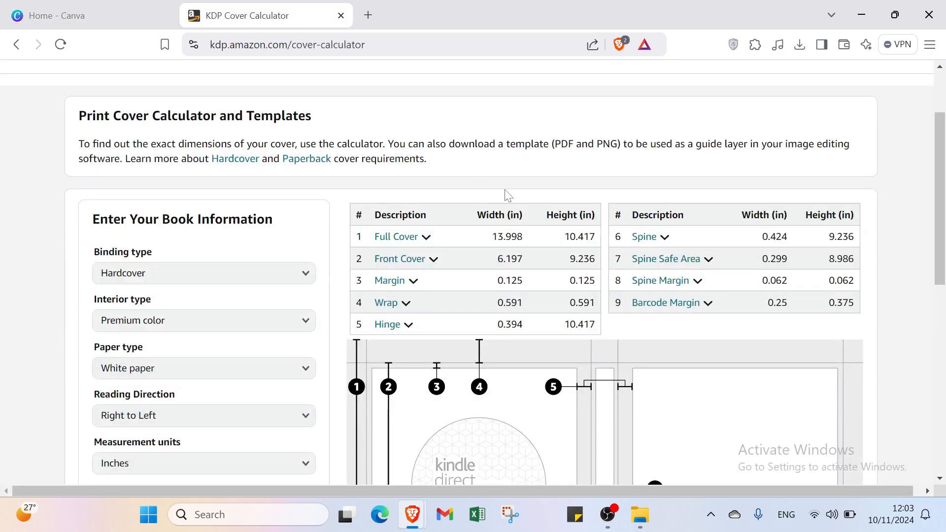
click(118, 17)
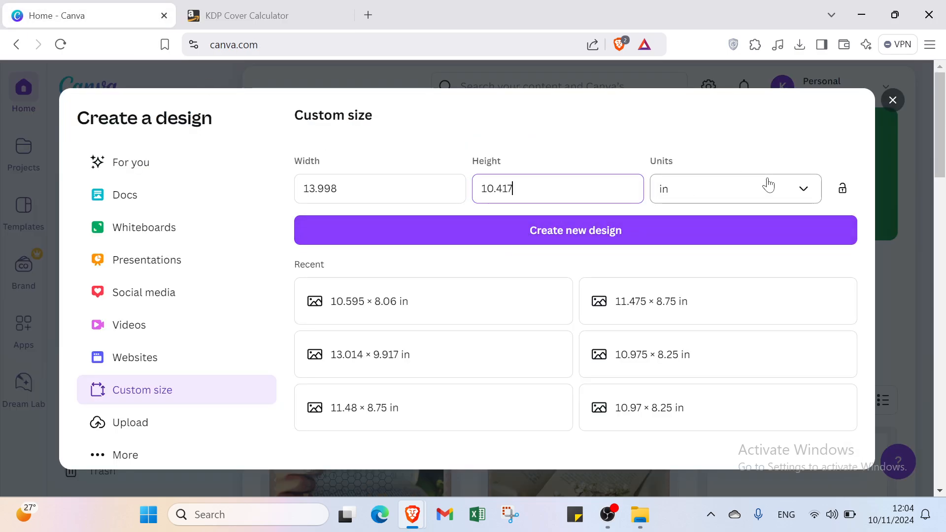
click(703, 228)
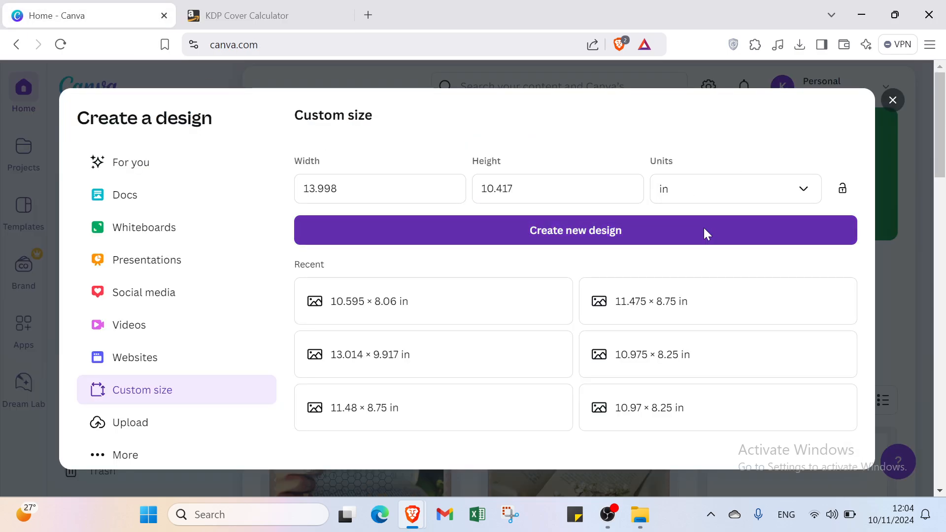
Switch to the KDP Cover Calculator, download the cover template for the 6 x 9 in hardcover, and return to the Canva design.
click(256, 16)
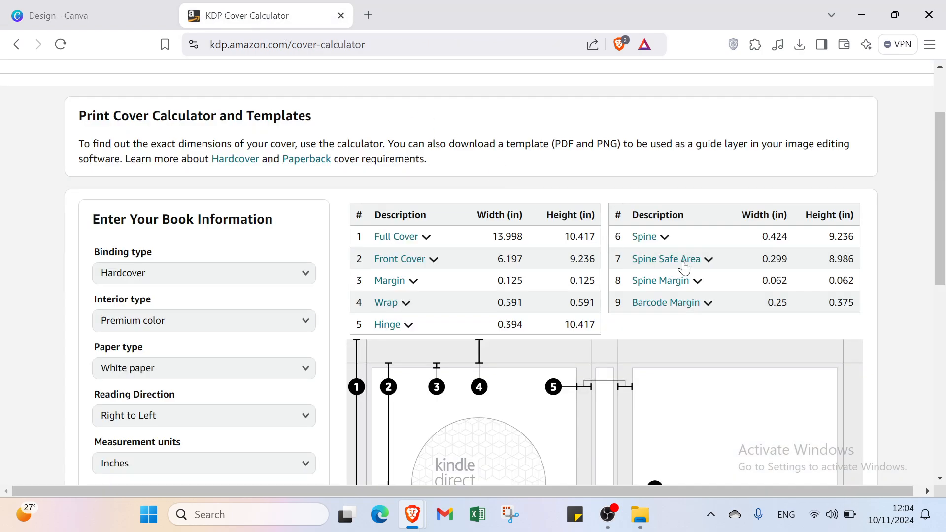
scroll(684, 267, up, 2)
scroll(677, 190, down, 10)
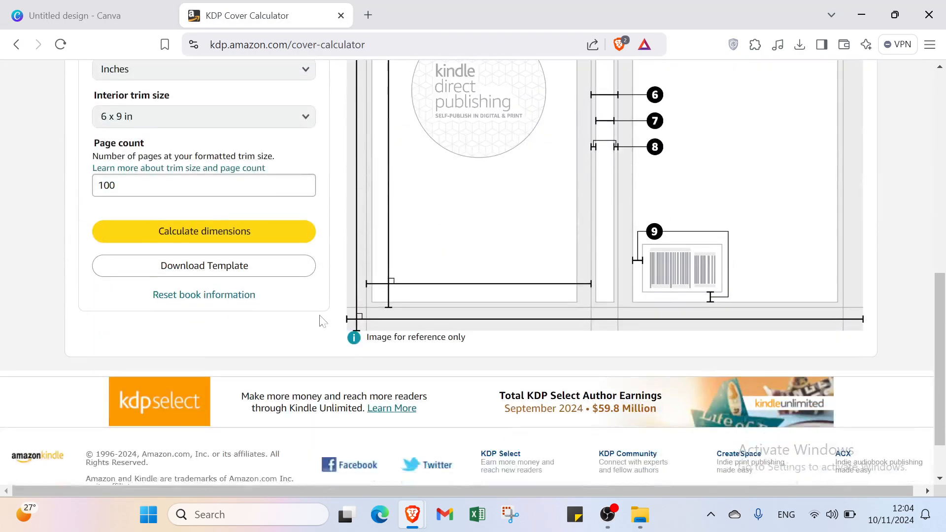
click(245, 272)
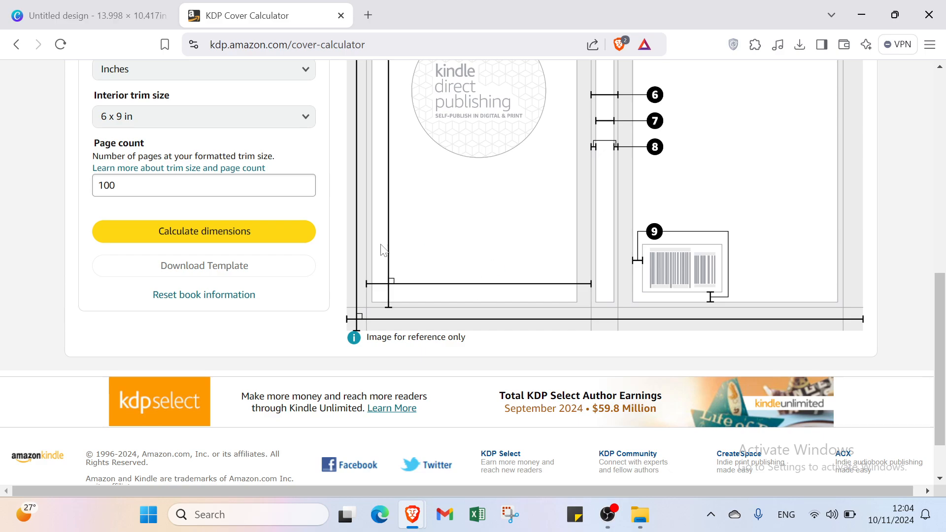
click(369, 333)
click(338, 16)
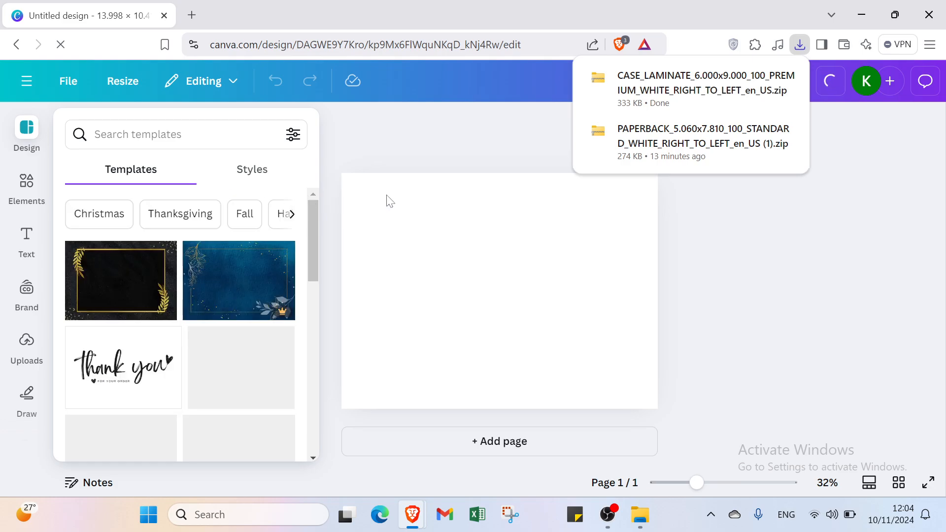
Try to upload the zipped PAPERBACK_5.500x8.500_100 template from the Downloads folder, with all file types listed.
click(26, 358)
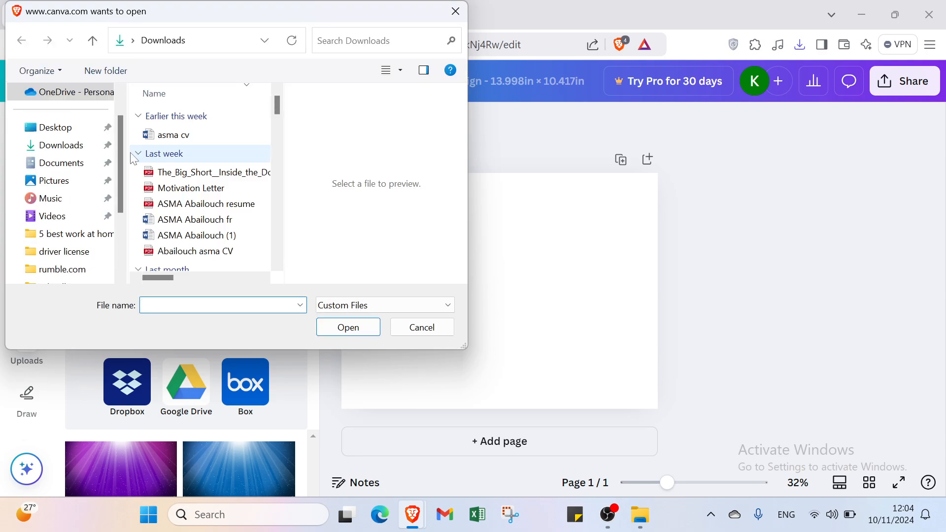
click(381, 312)
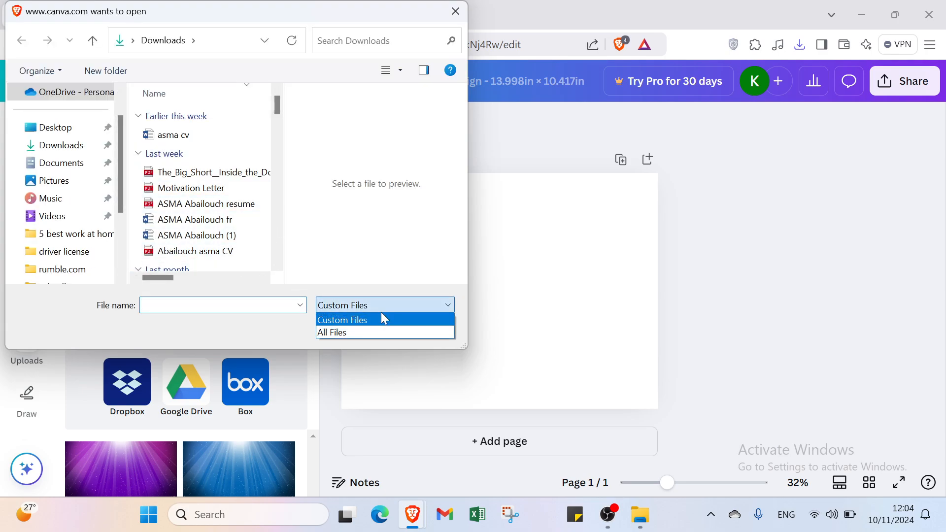
click(342, 333)
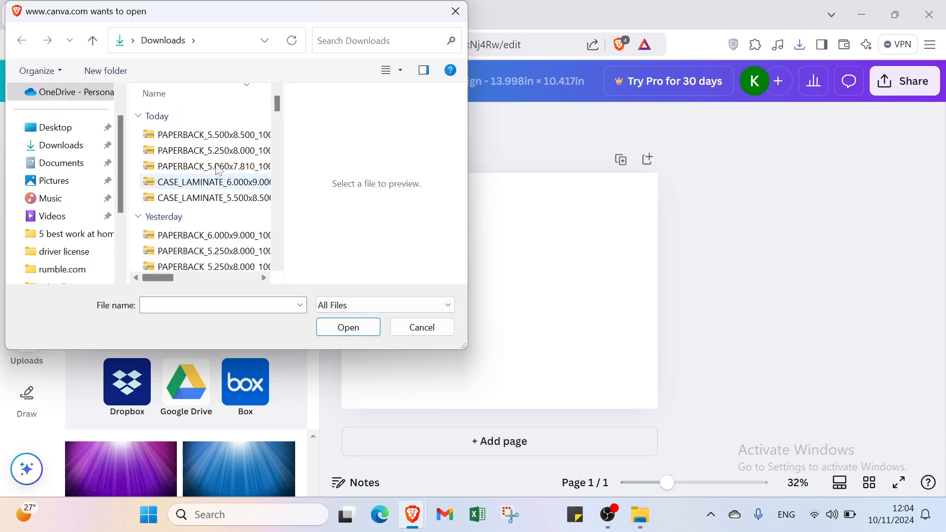
double_click(192, 134)
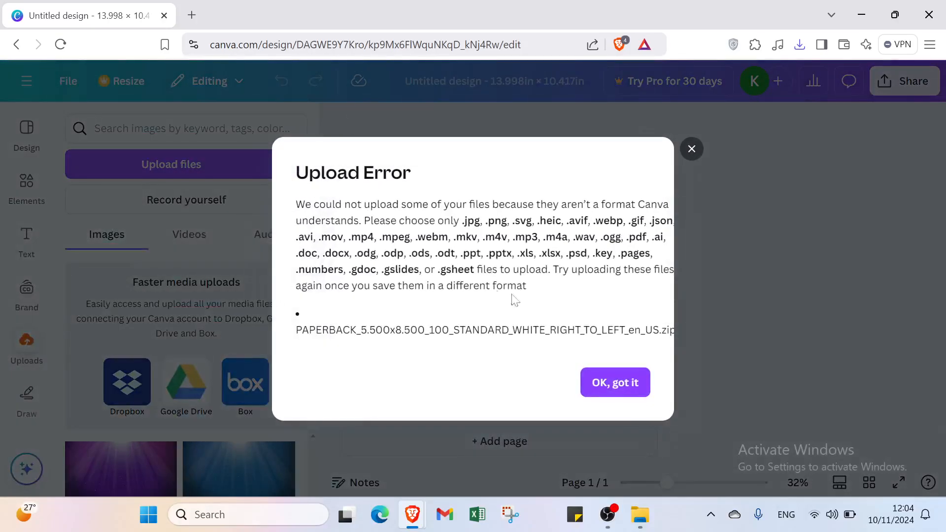
click(593, 389)
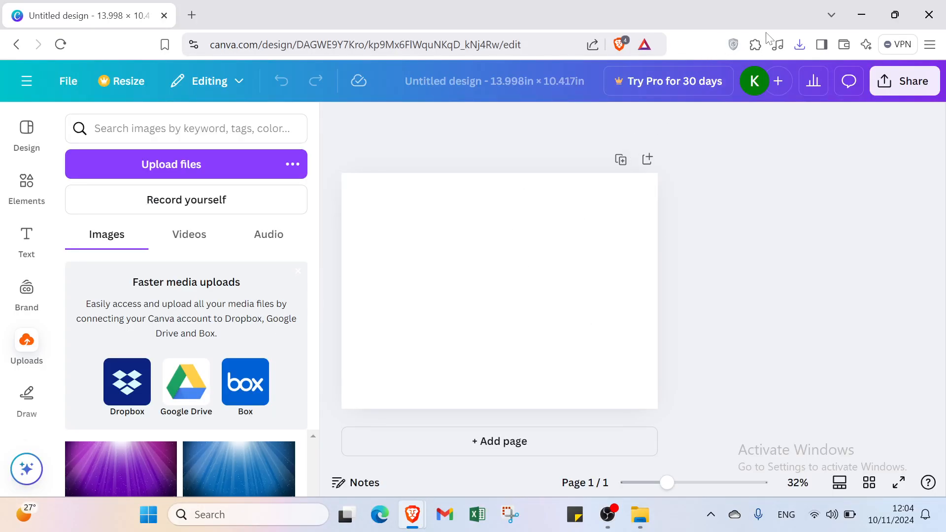
Open the PDF in the downloaded CASE_LAMINATE_6.000x9.000_100 archive, examine the cover template's guide lines and areas, and close it.
click(797, 45)
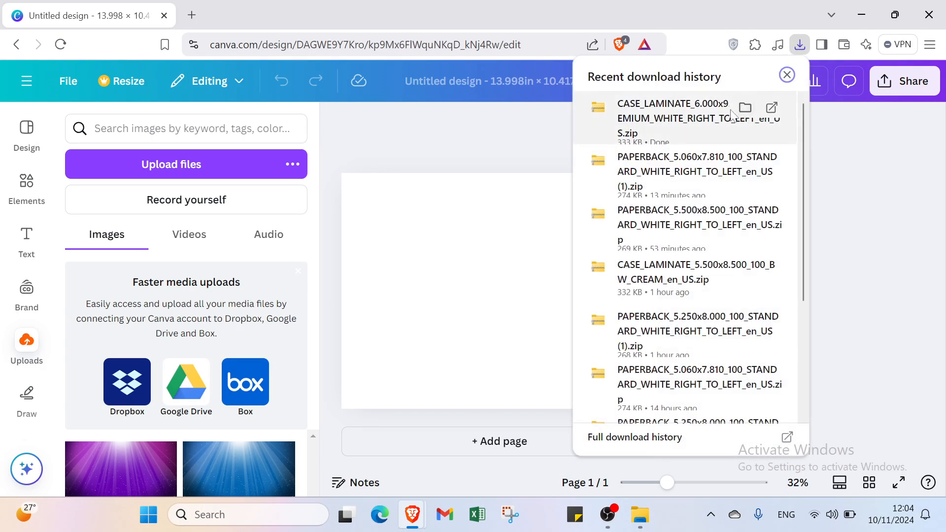
click(689, 116)
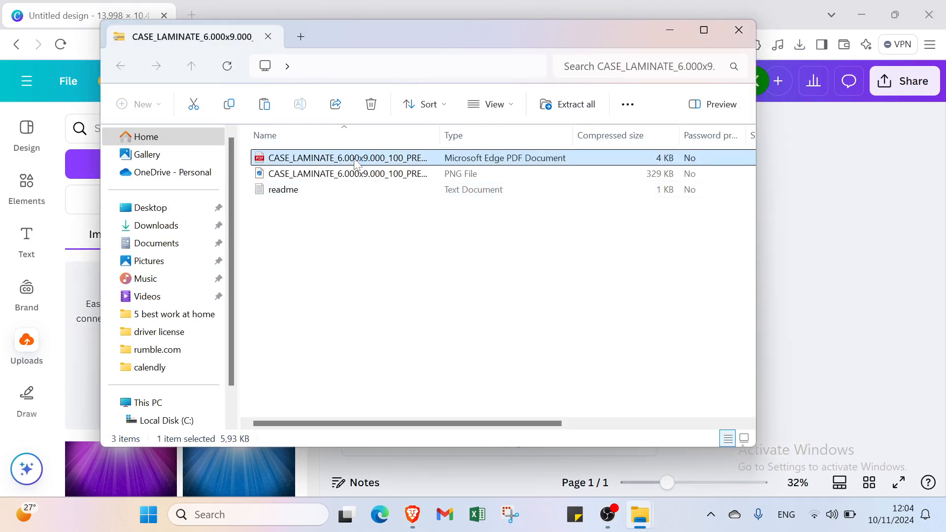
double_click(355, 158)
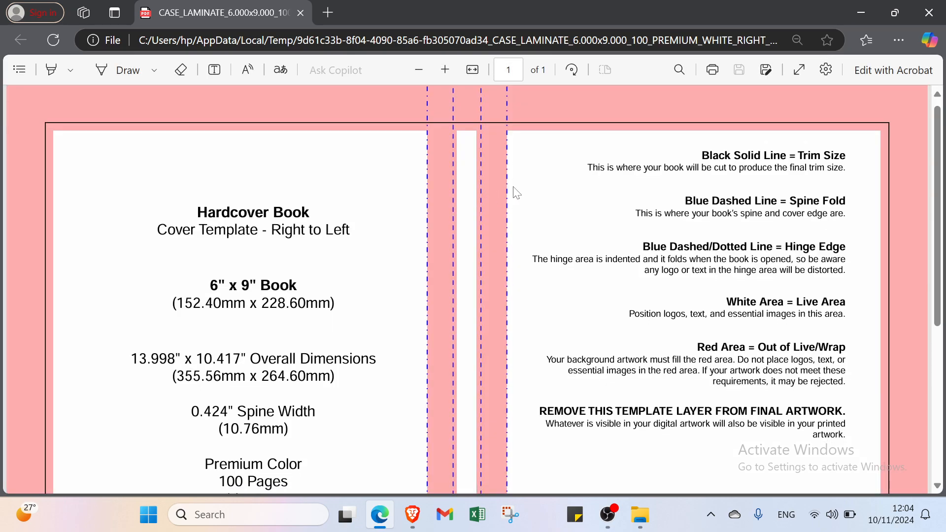
scroll(513, 194, down, 3)
scroll(511, 194, up, 5)
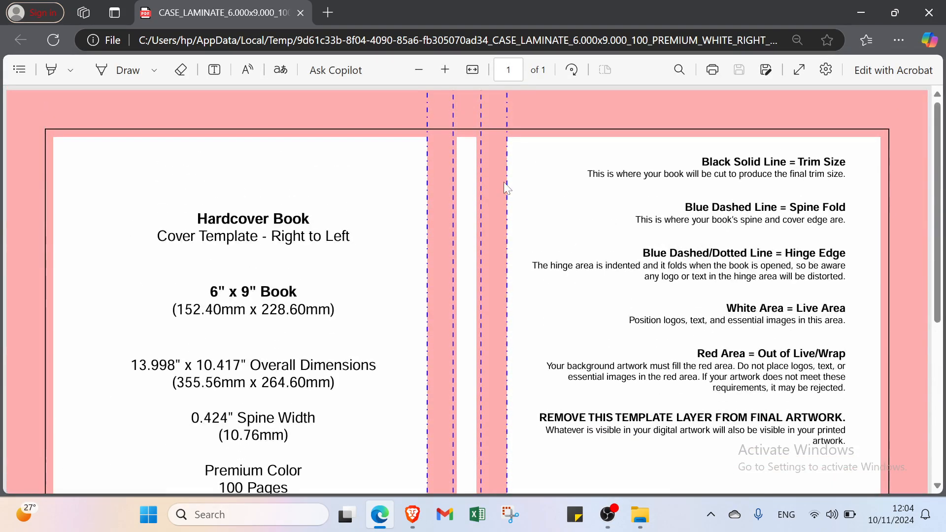
click(928, 13)
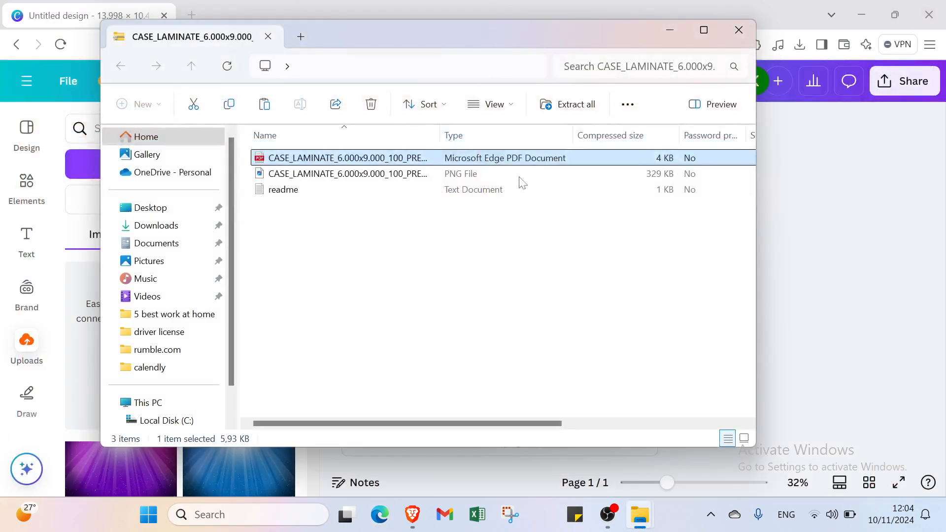
click(751, 33)
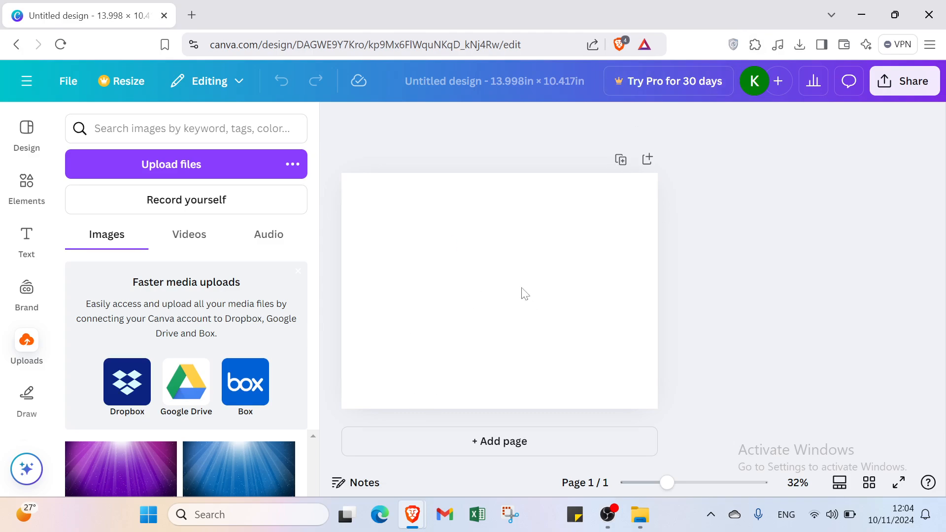
Search the design templates for "kdp book".
click(27, 137)
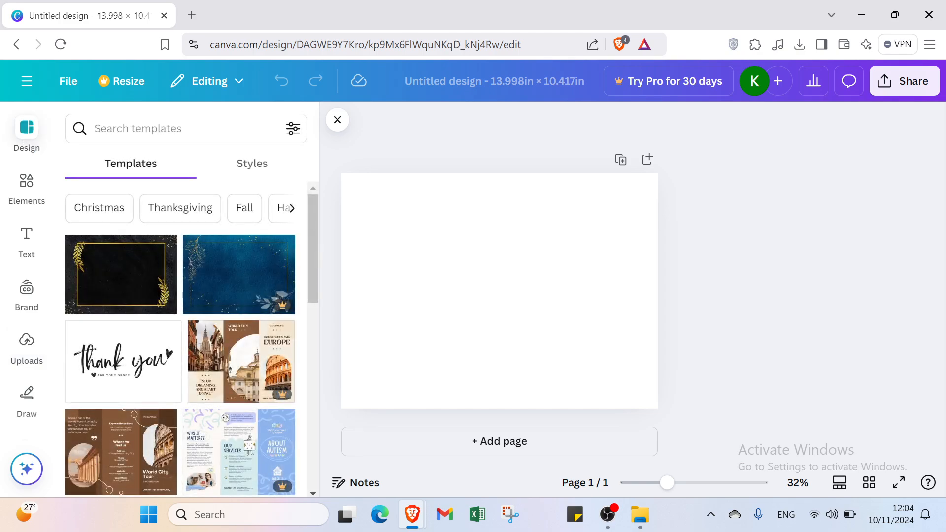
text(k)
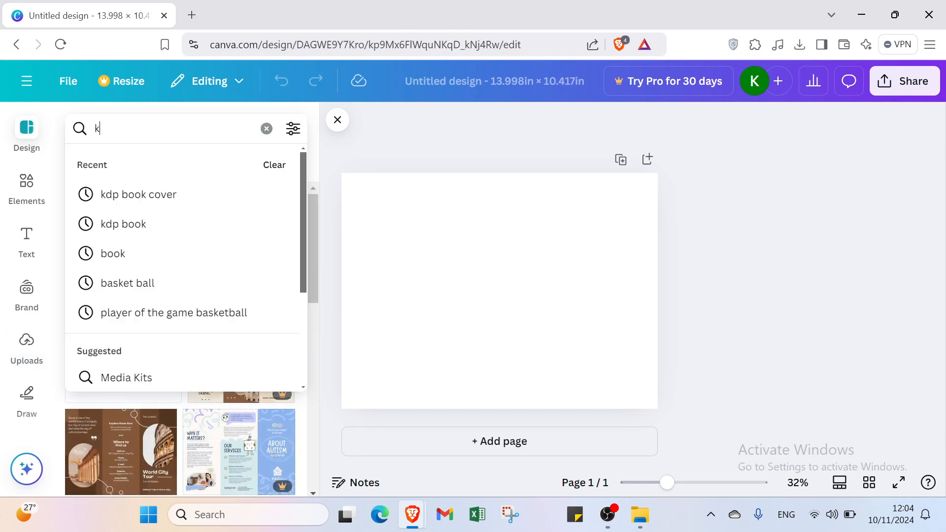
text(dp book)
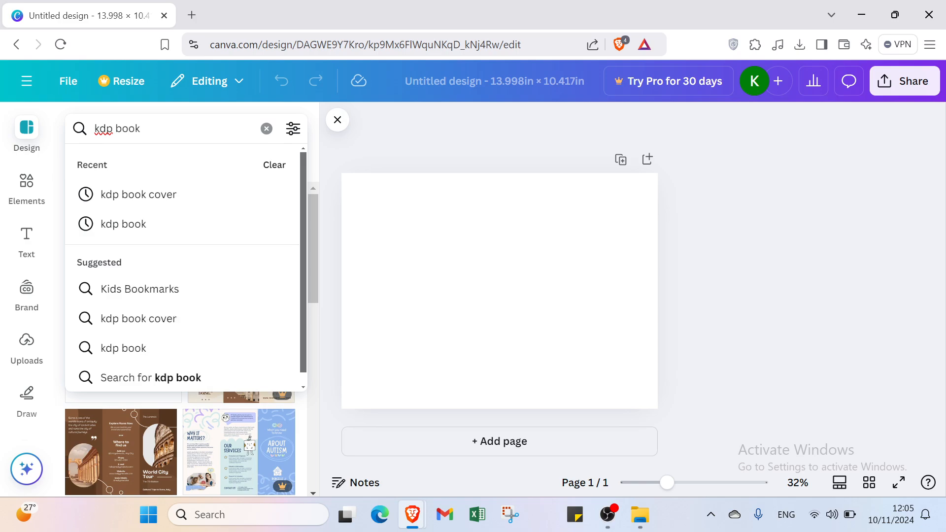
key(Return)
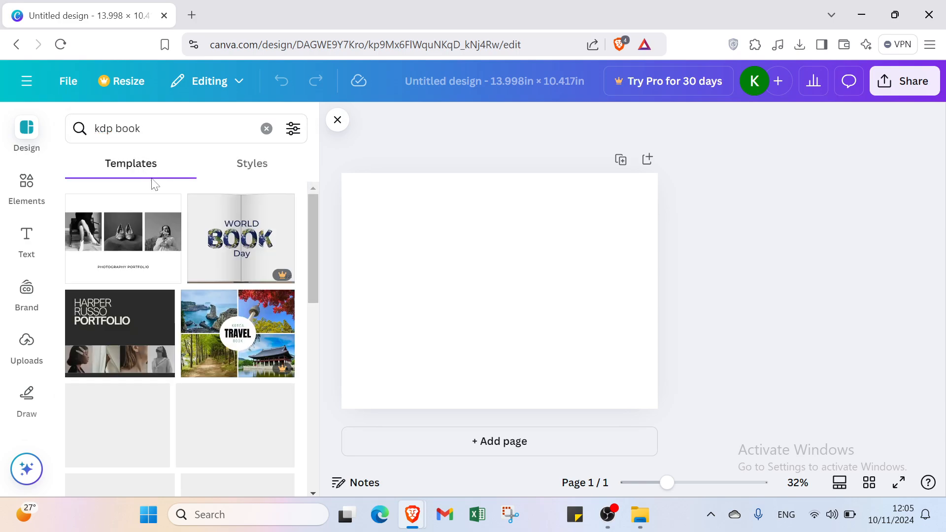
Apply the EUROPE cover page of the Muted Minimalist Travel Photo Book template to the blank page.
scroll(154, 243, down, 10)
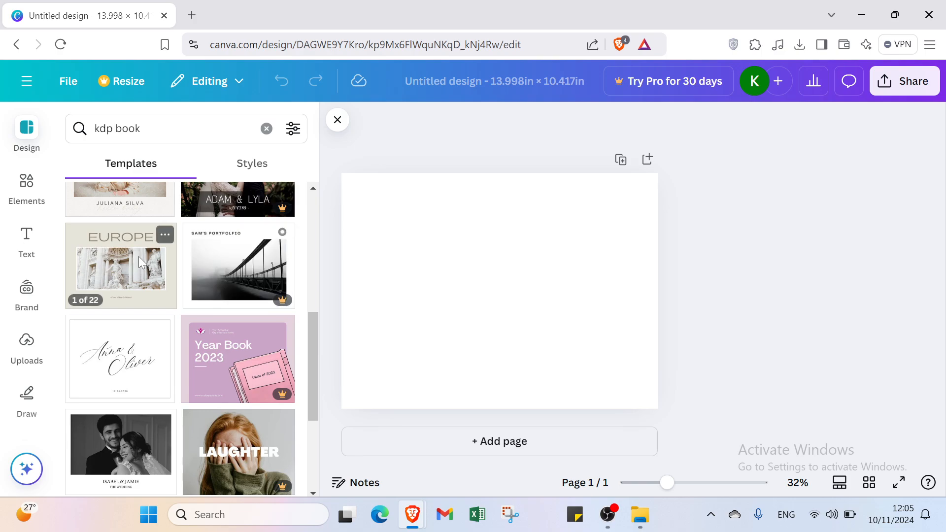
click(138, 256)
click(110, 343)
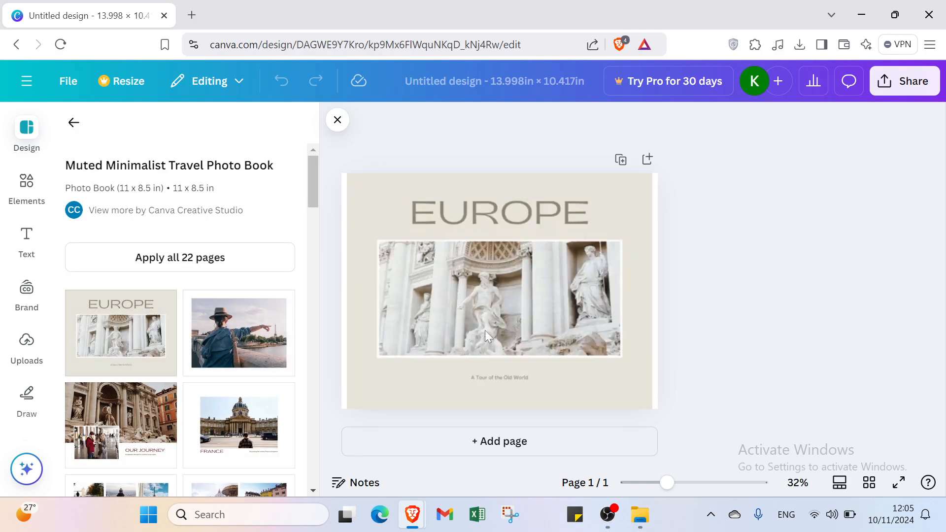
click(443, 266)
click(379, 163)
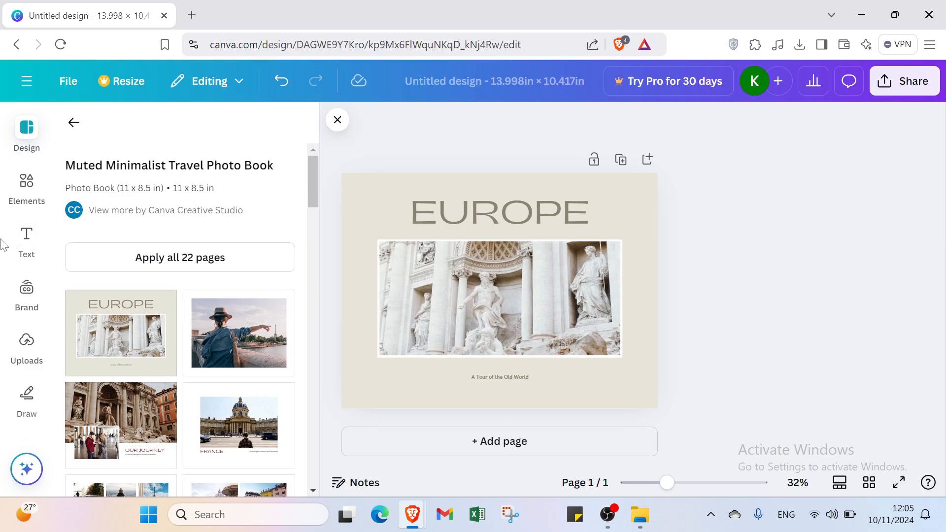
Search the elements for "kdp book" and limit the results to photos.
click(26, 181)
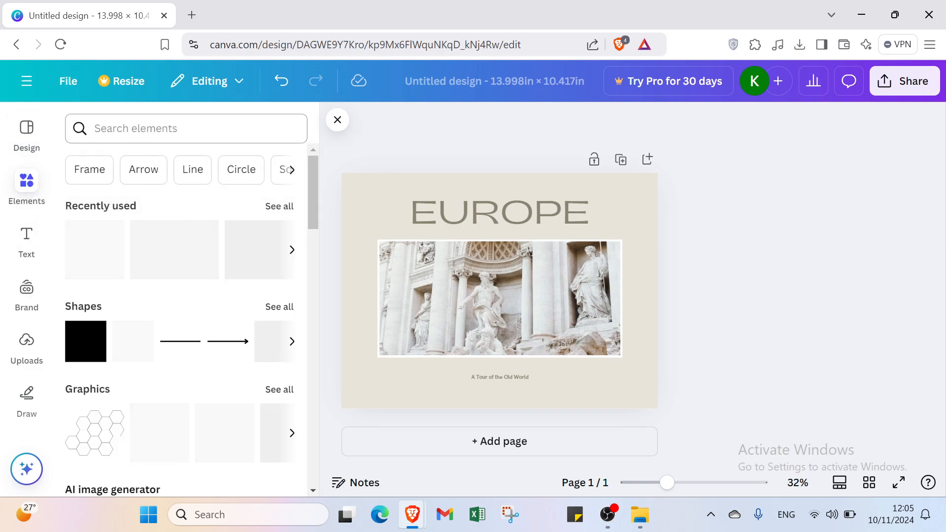
click(140, 129)
text(kd)
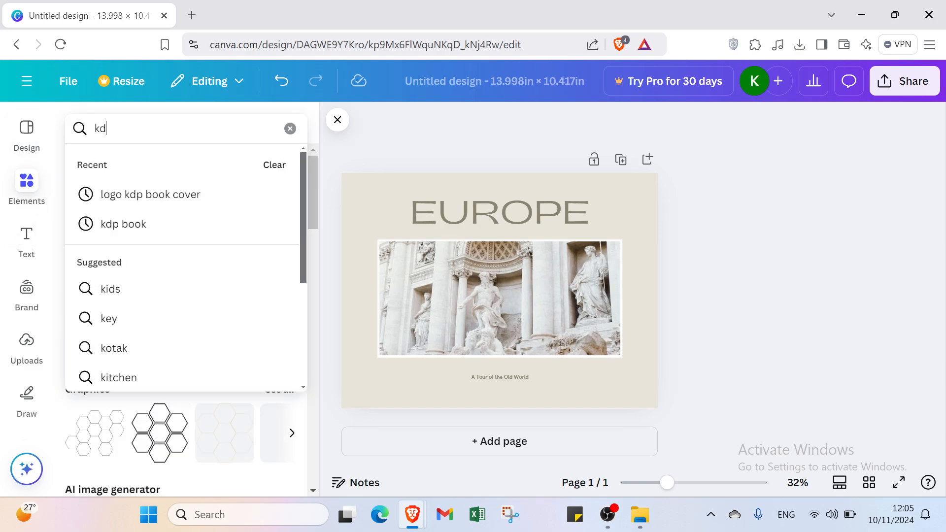
click(134, 224)
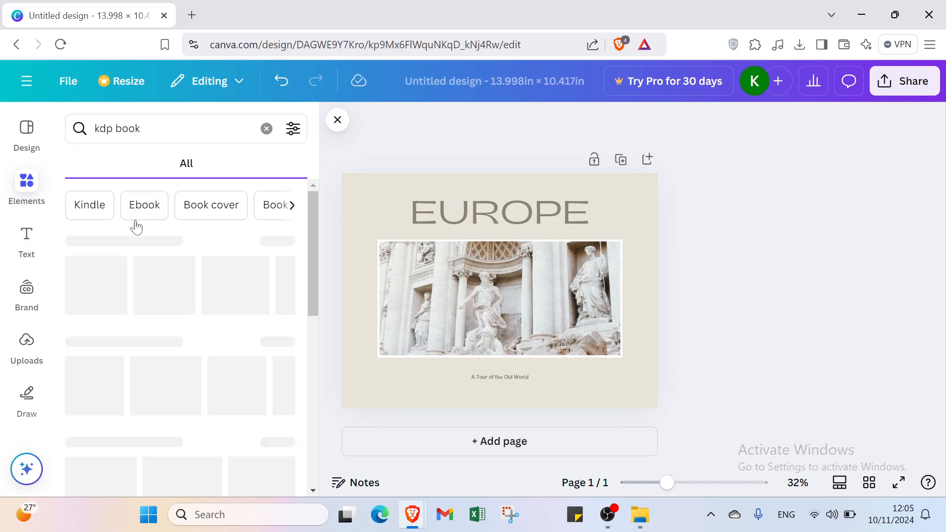
click(180, 167)
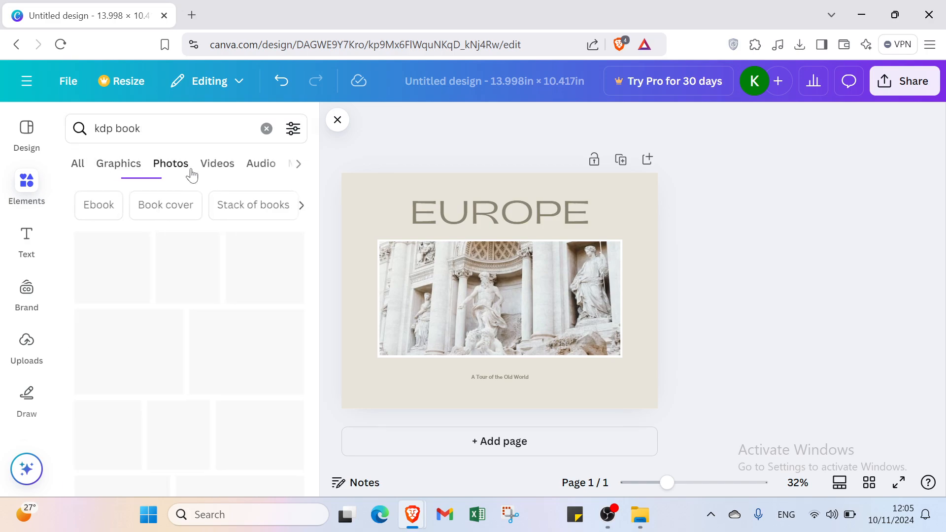
Add the photo of a hand holding an open book outdoors to the page and apply Smart Crop to it.
scroll(166, 279, down, 6)
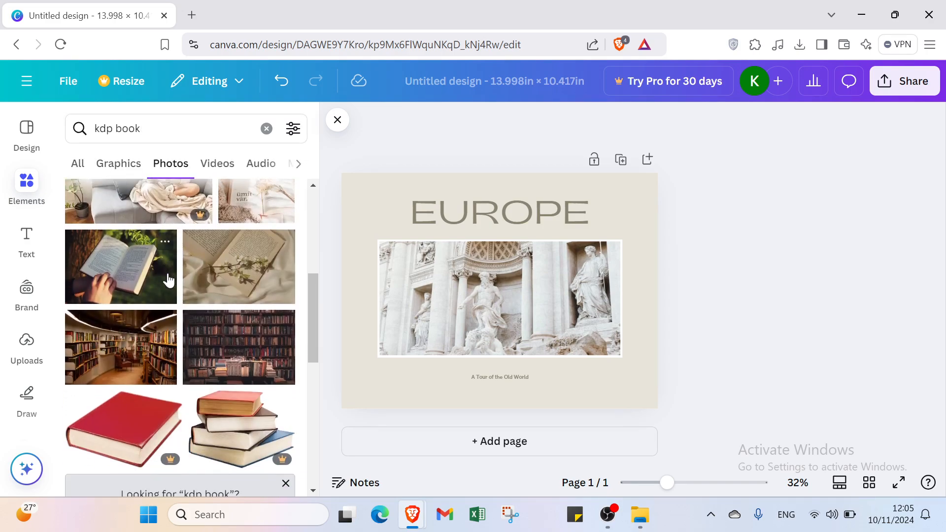
click(145, 272)
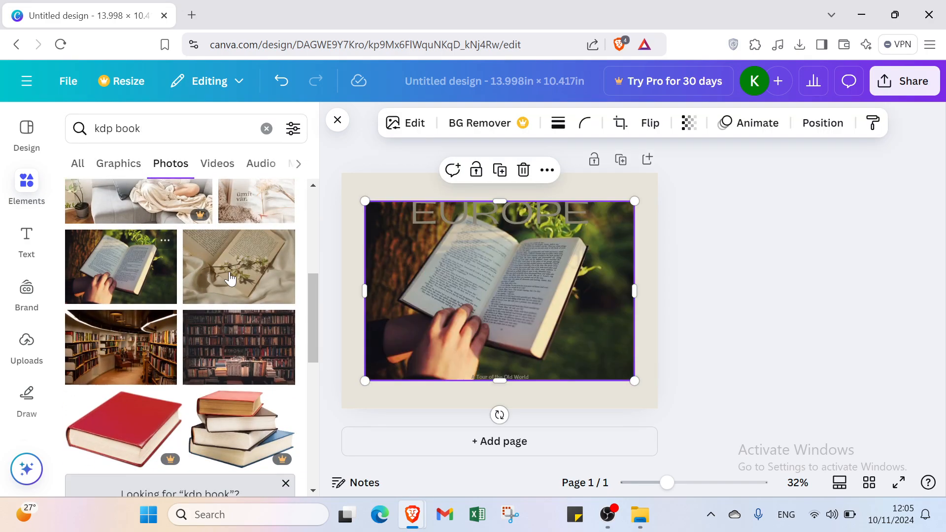
double_click(387, 309)
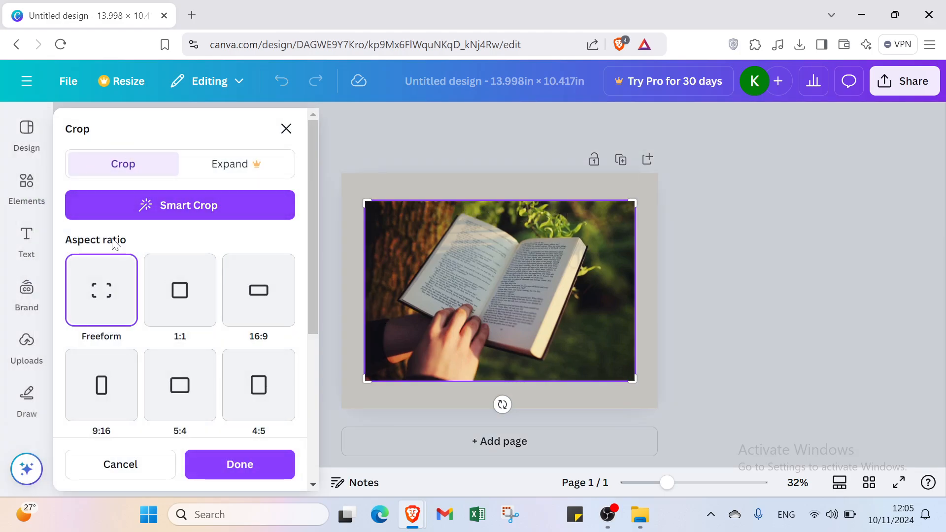
click(180, 206)
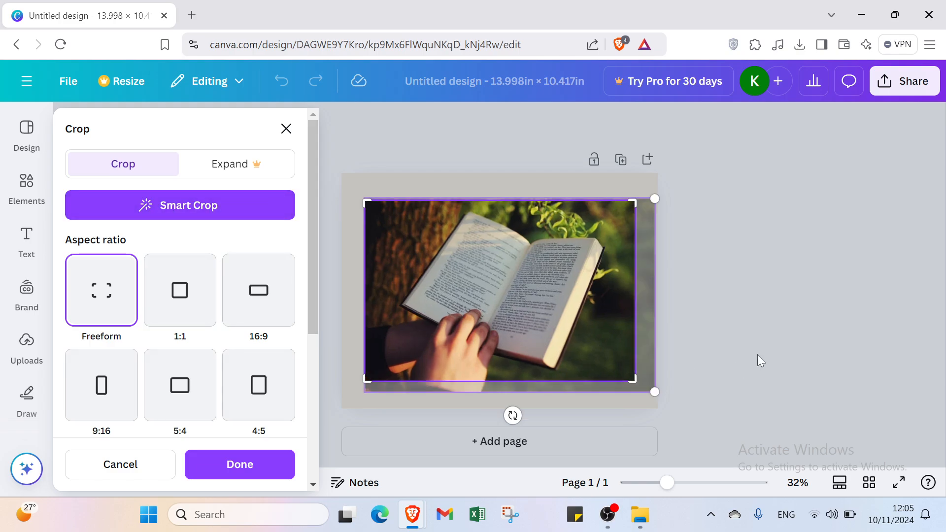
click(757, 354)
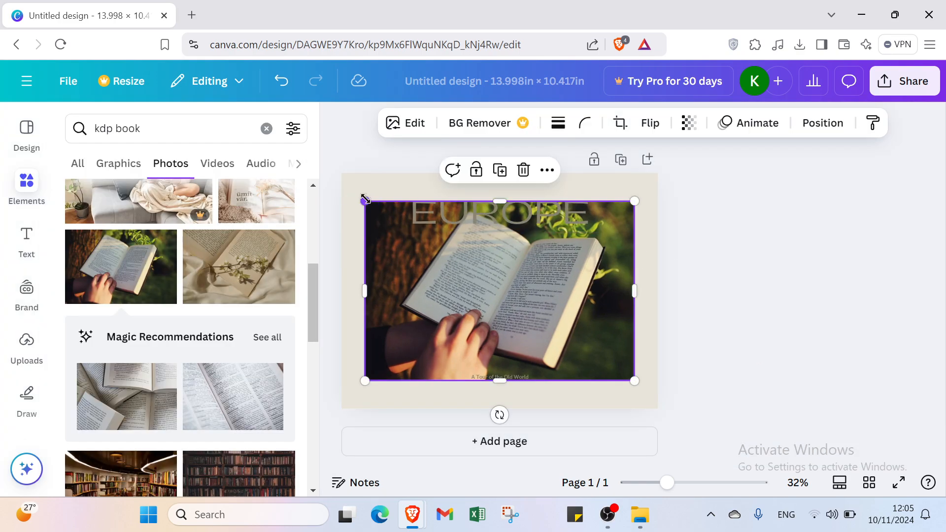
Rotate the open-book photo inside its crop frame by about 63.7 degrees.
double_click(575, 270)
scroll(123, 389, down, 5)
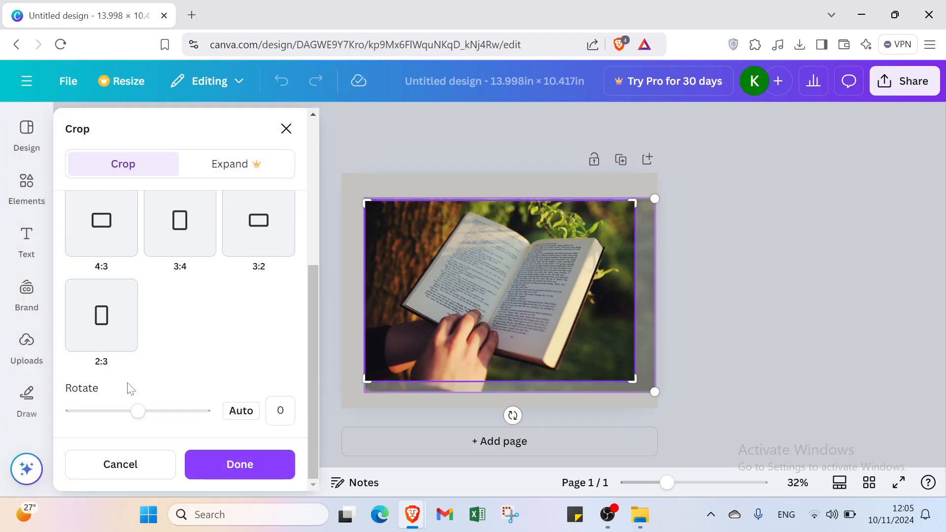
drag(163, 414, 180, 412)
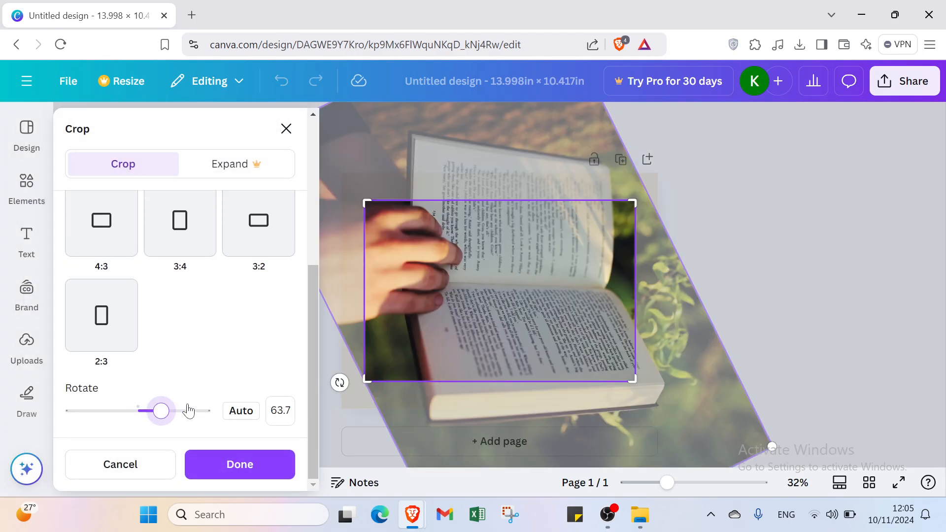
click(800, 227)
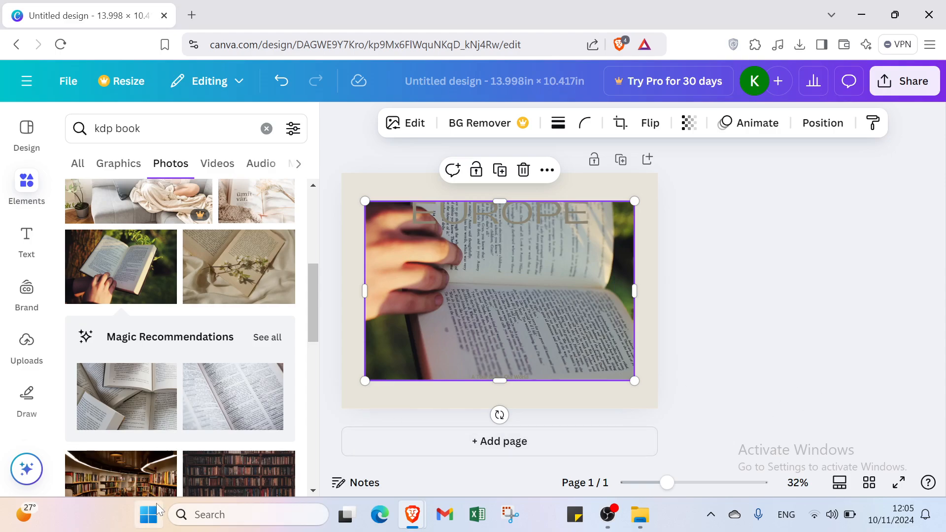
click(821, 305)
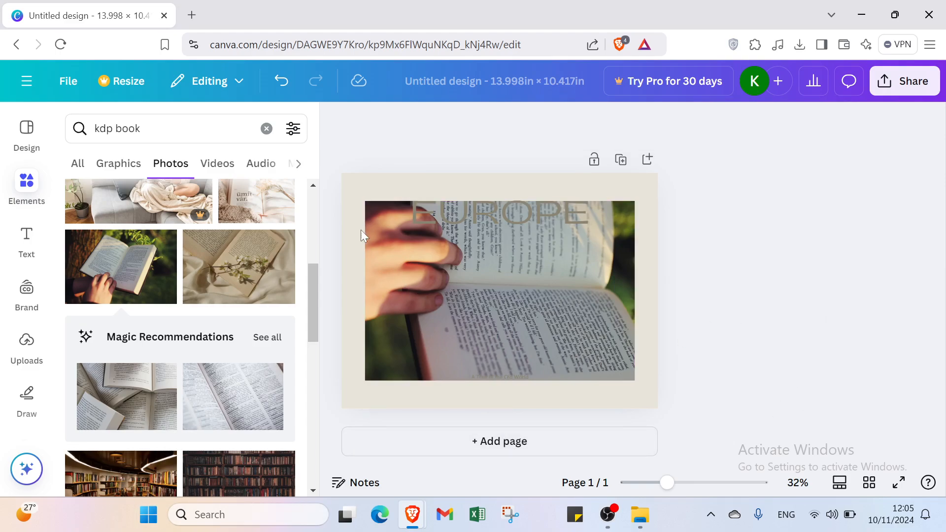
Enlarge and position the open-book photo so it fills the page except for a narrow beige border.
click(365, 203)
drag(366, 202, 351, 182)
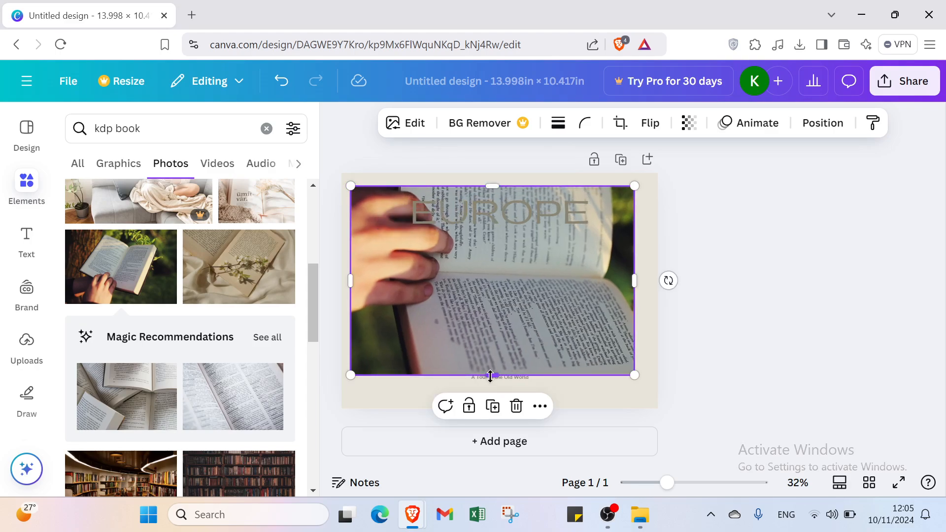
drag(490, 376, 501, 408)
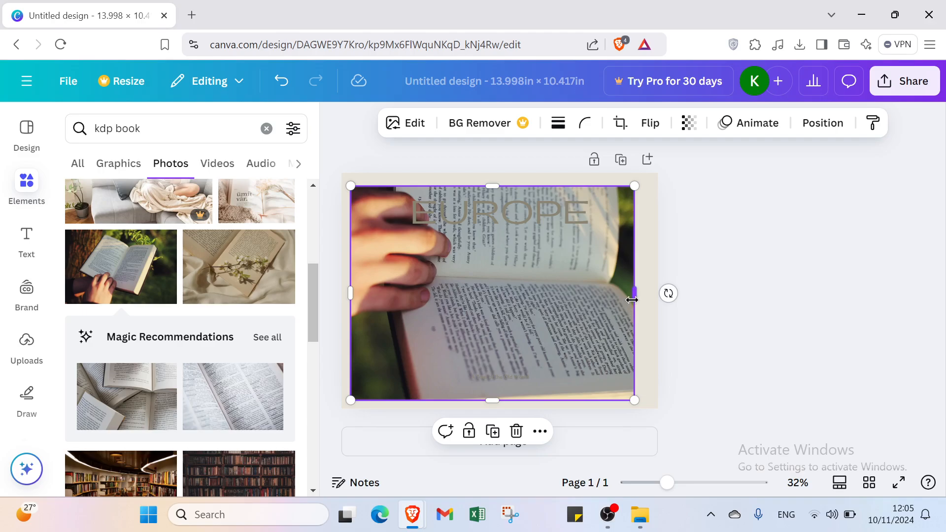
drag(635, 300, 647, 294)
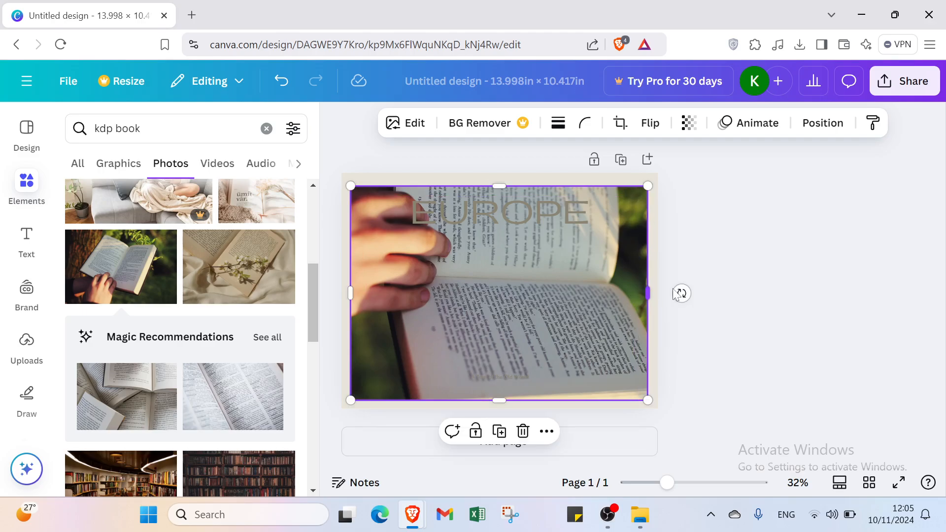
drag(563, 292, 561, 287)
click(718, 238)
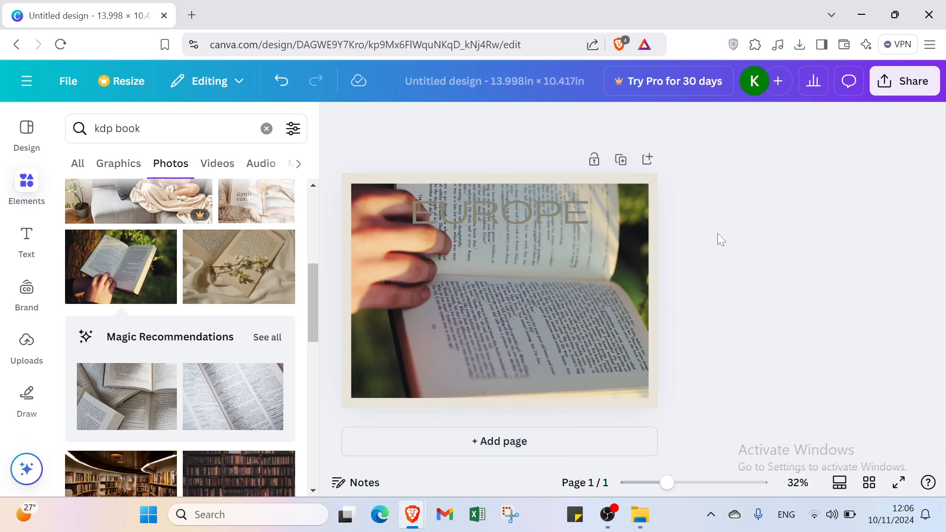
Add the "this week>" font combination to the page over the book photo.
click(25, 232)
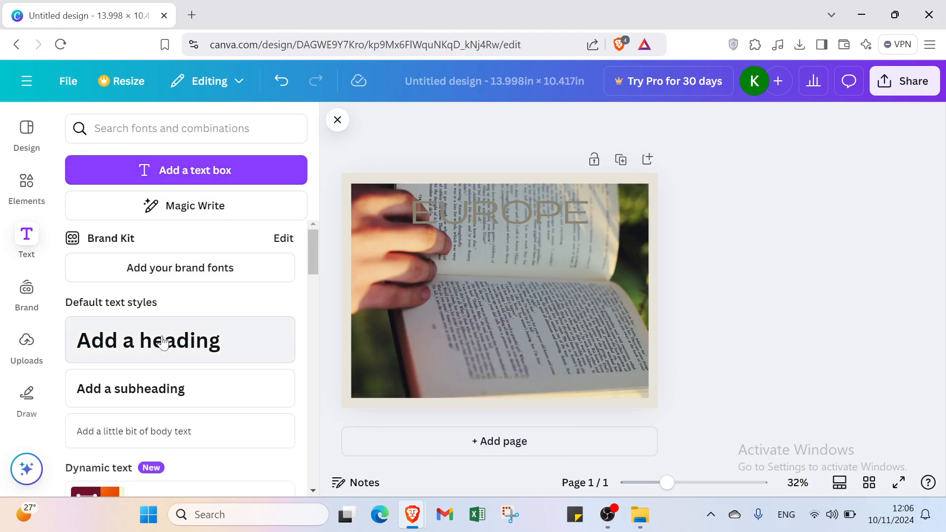
scroll(152, 394, down, 3)
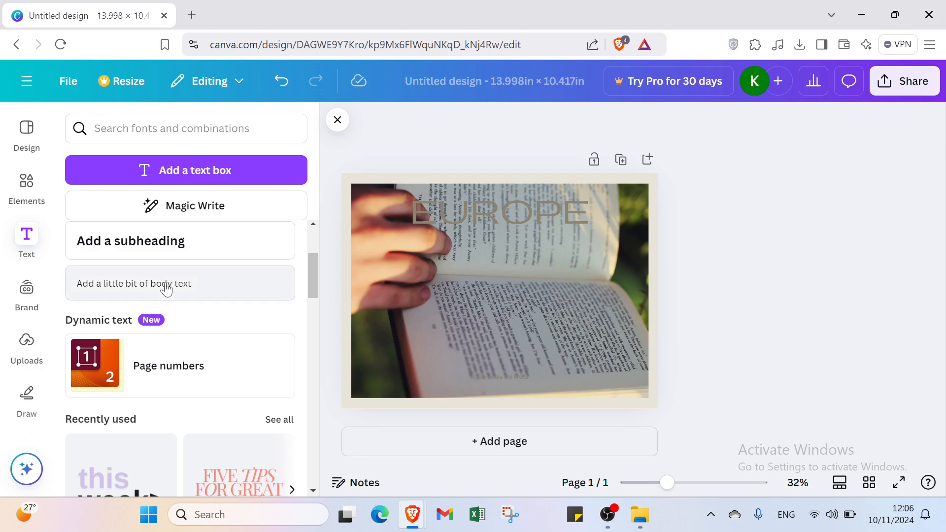
scroll(166, 290, down, 10)
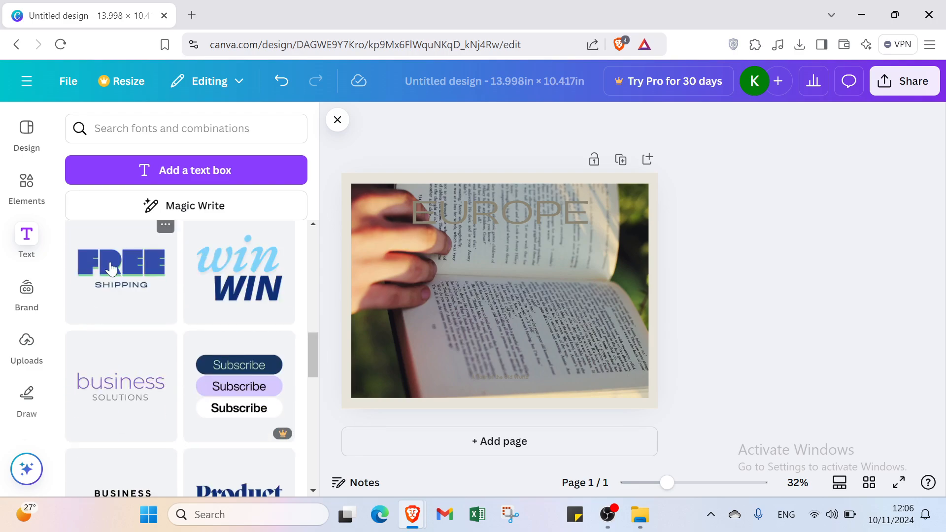
scroll(110, 285, up, 3)
click(108, 301)
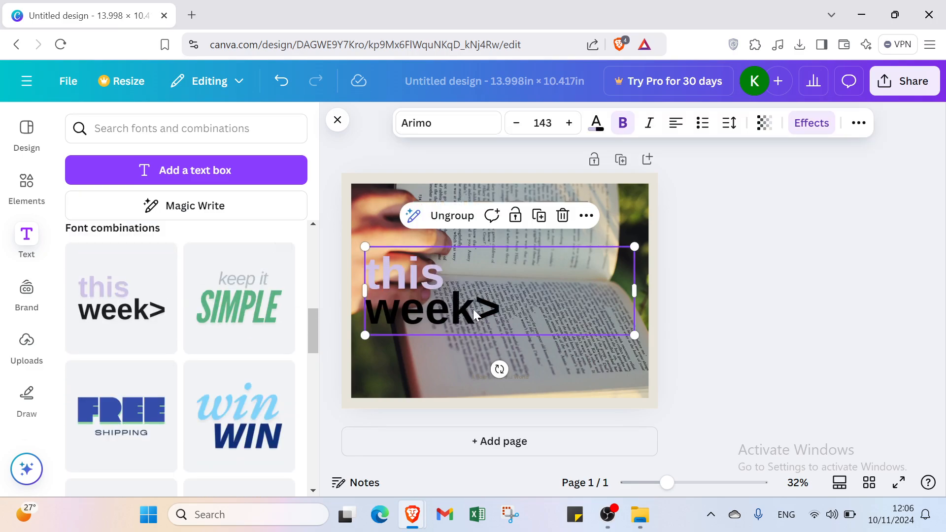
click(869, 256)
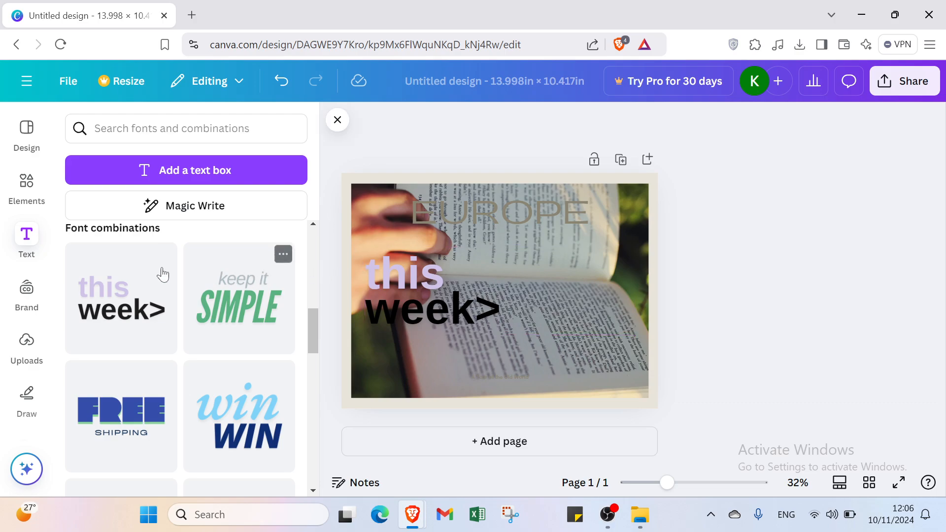
Add the uploaded purple light-rays image and enlarge it to cover most of the book photo.
click(14, 298)
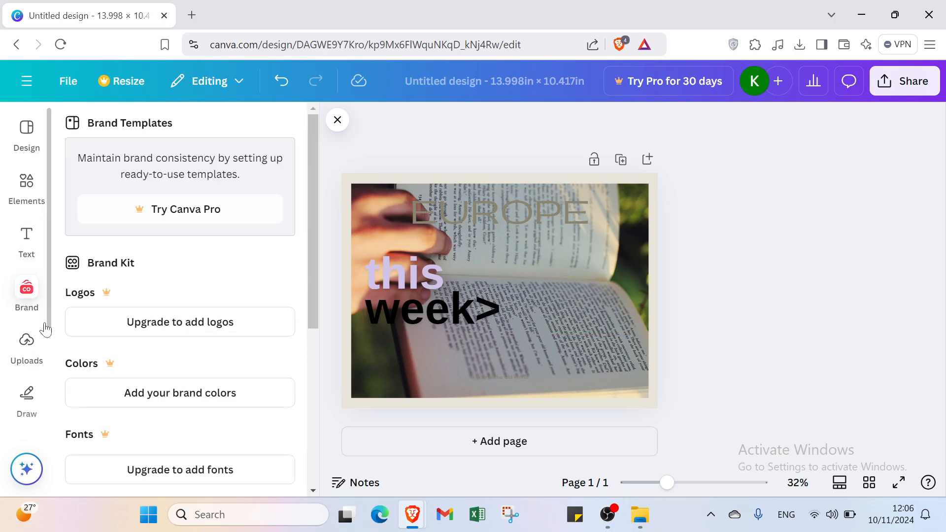
click(36, 339)
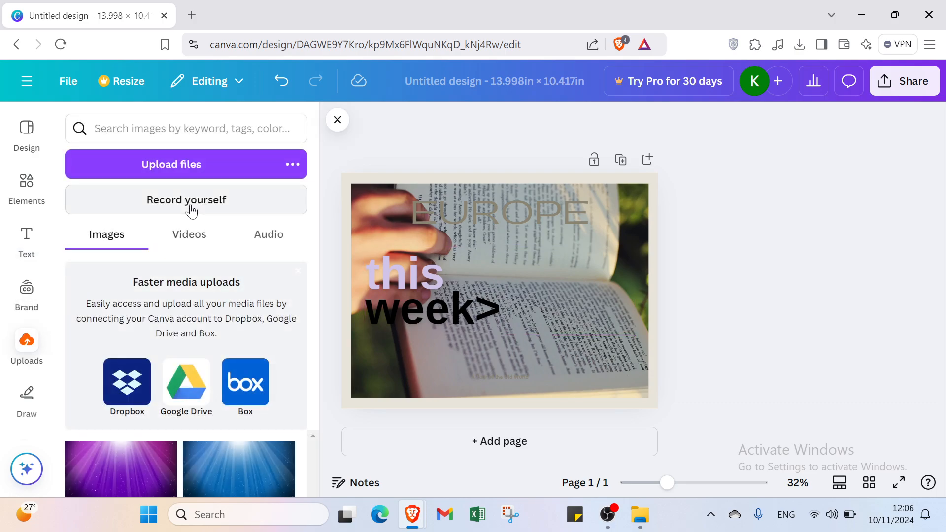
click(142, 474)
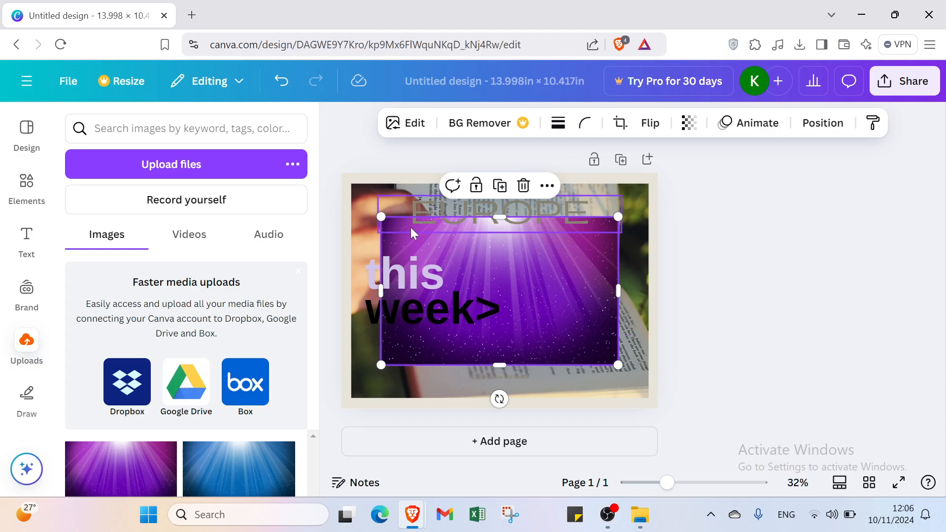
drag(381, 216, 365, 204)
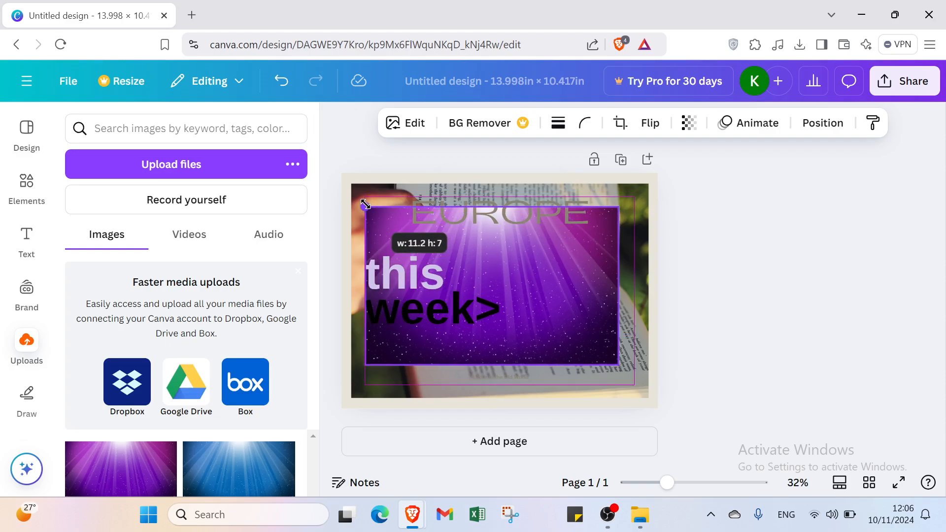
drag(618, 364, 630, 391)
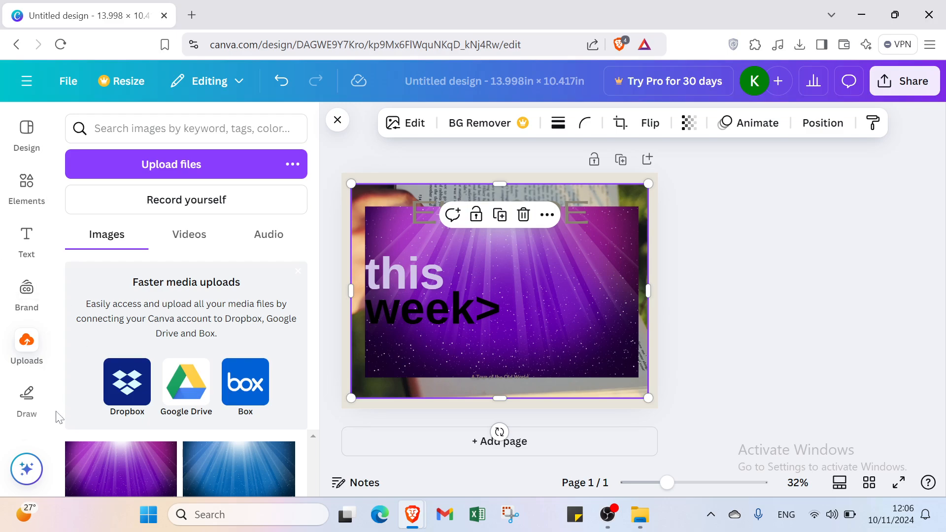
click(26, 394)
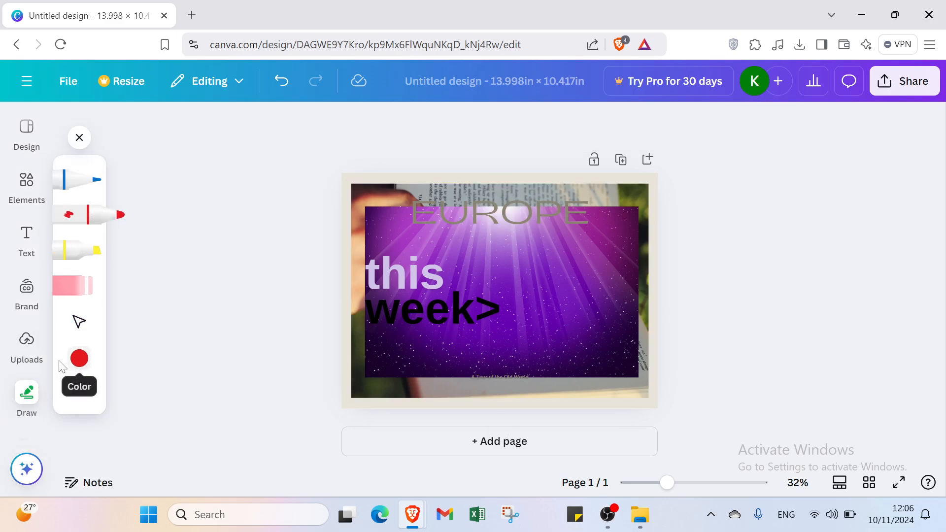
scroll(25, 345, down, 3)
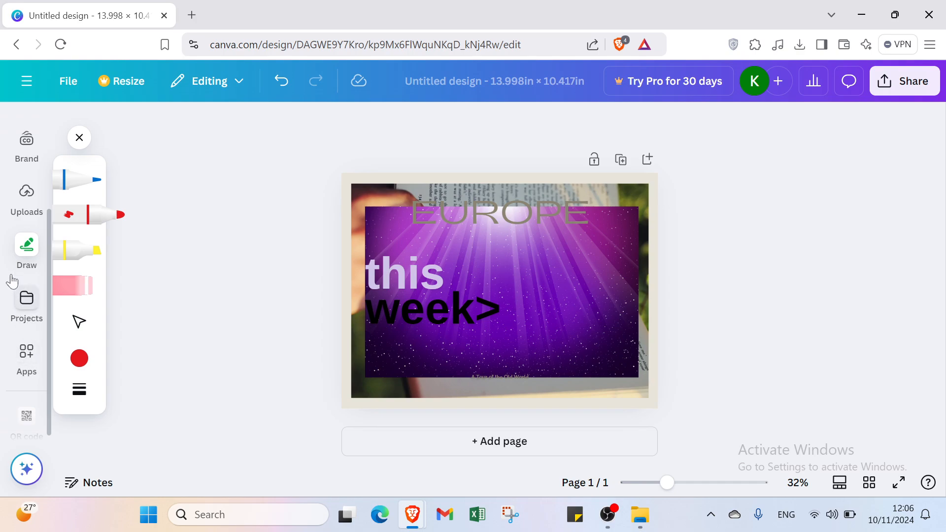
scroll(17, 270, up, 3)
scroll(26, 197, up, 1)
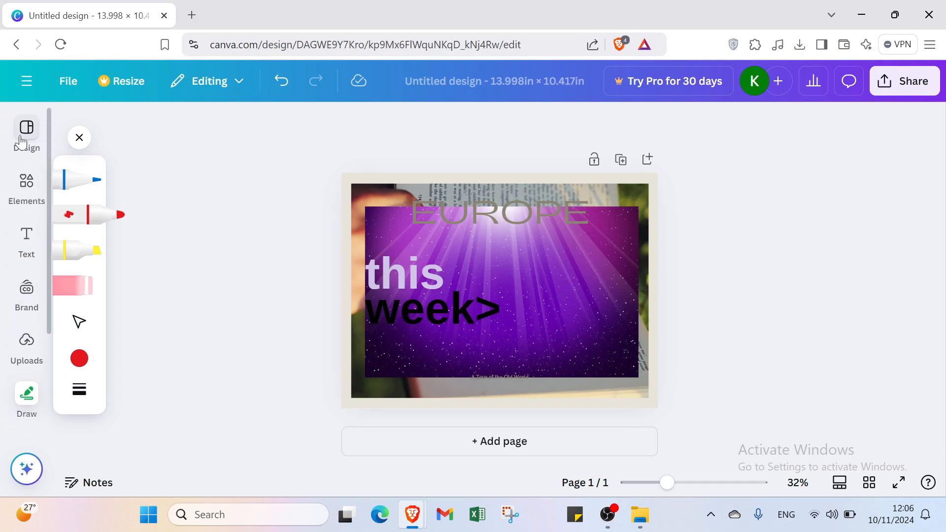
click(27, 127)
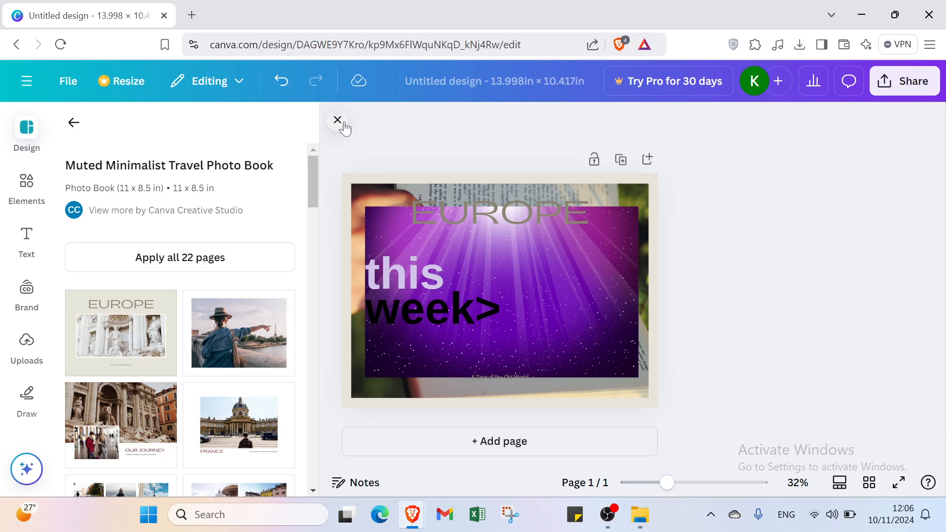
Undo all edits, including the applied template, back to the blank page.
click(338, 120)
click(280, 80)
click(280, 80)
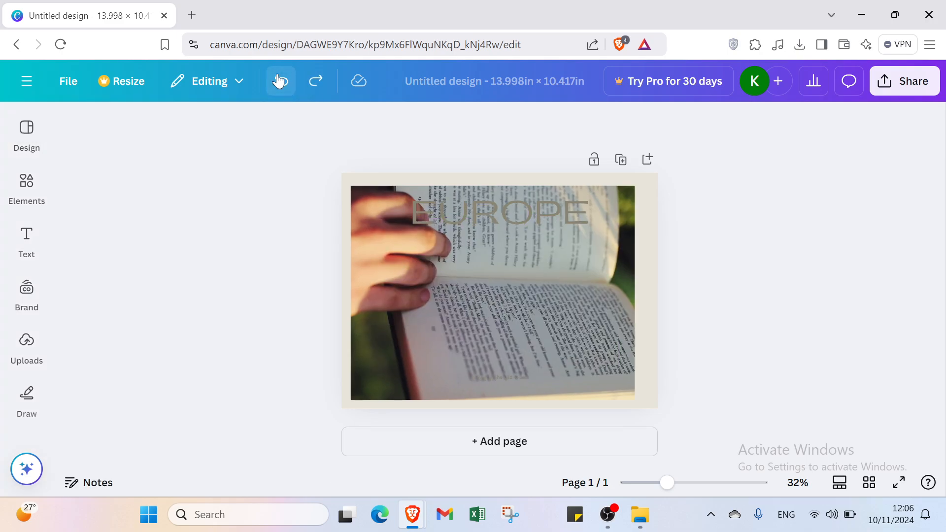
click(280, 81)
click(280, 80)
click(280, 80)
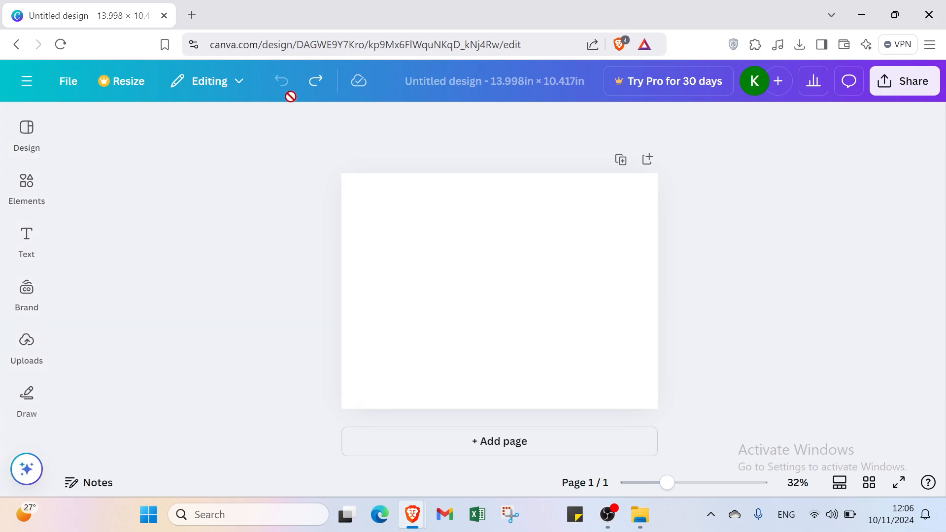
Examine the design's download settings and the access options for its collaboration link.
click(904, 82)
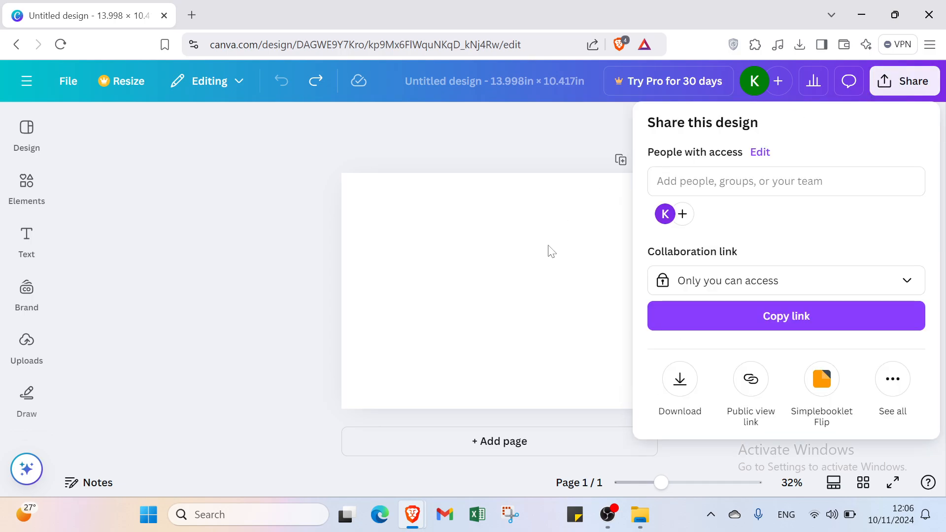
click(679, 379)
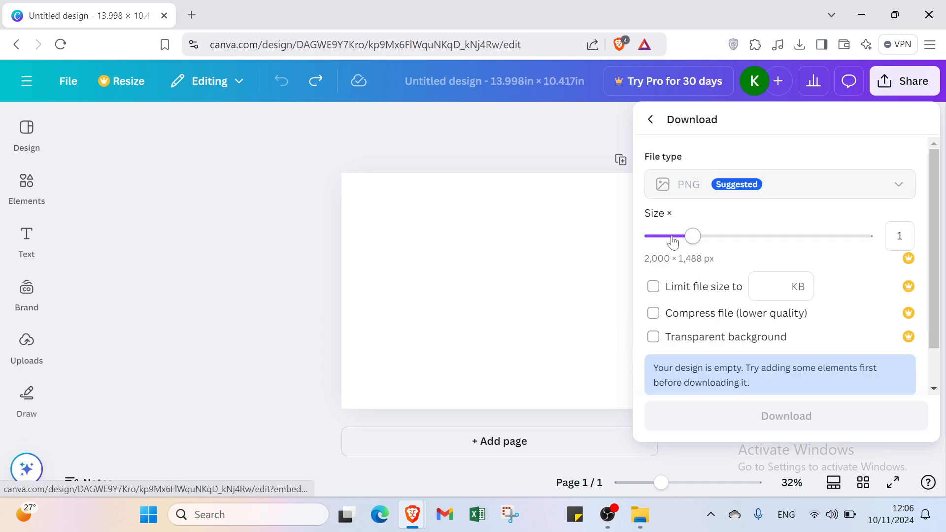
scroll(717, 254, down, 2)
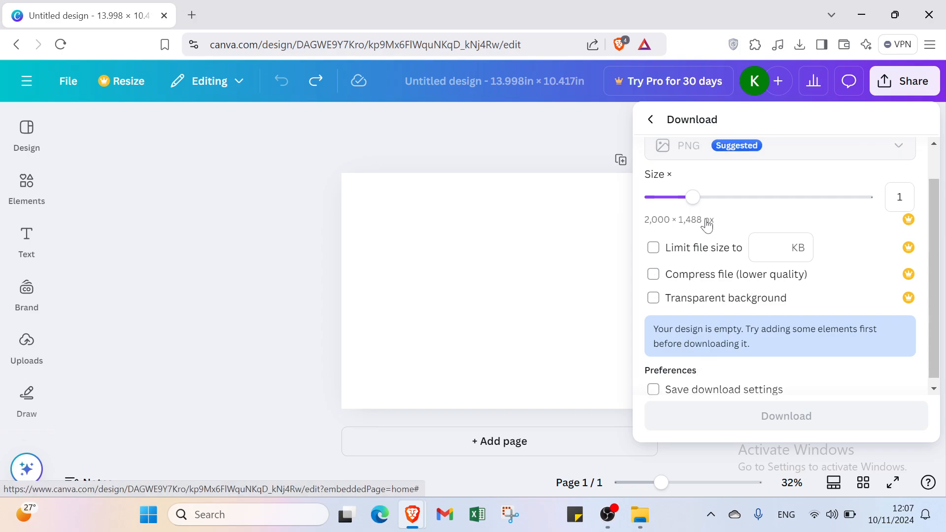
scroll(707, 222, up, 2)
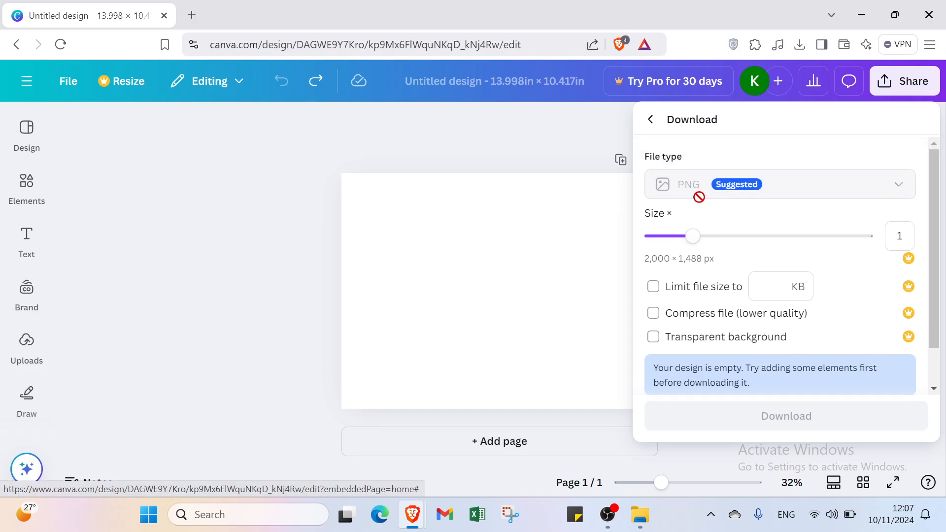
click(650, 120)
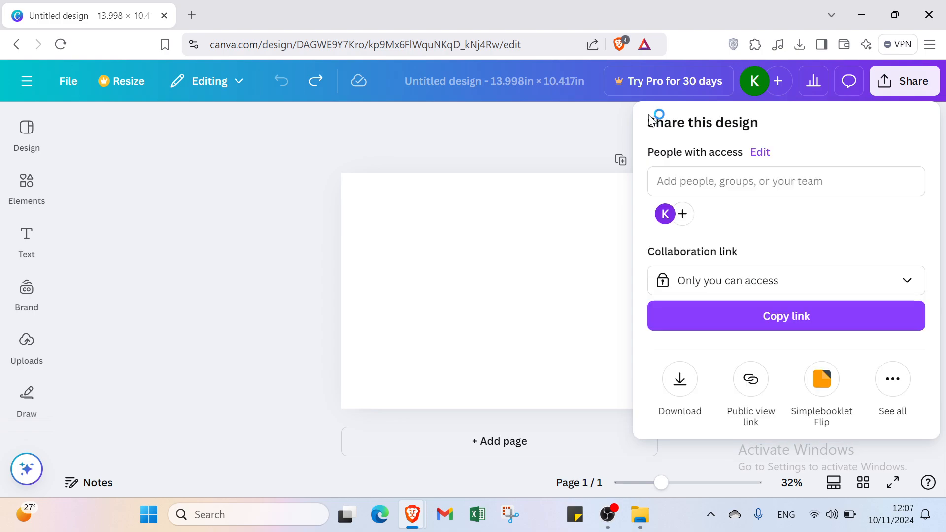
click(762, 278)
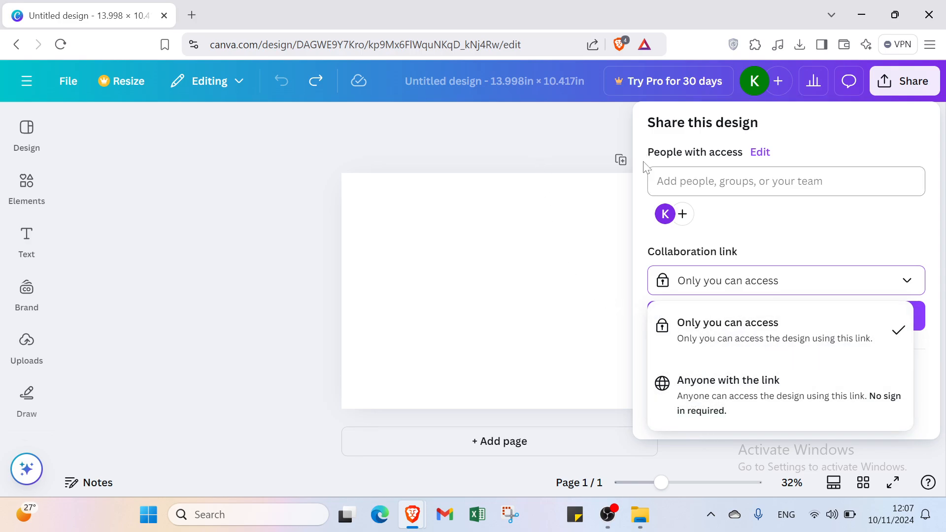
Examine the full list of sharing and publishing options for the design.
click(560, 129)
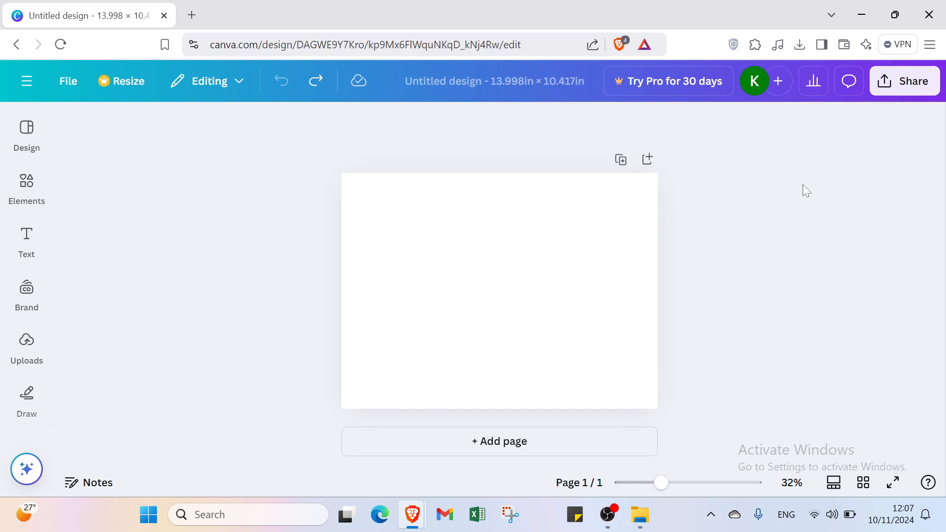
click(881, 78)
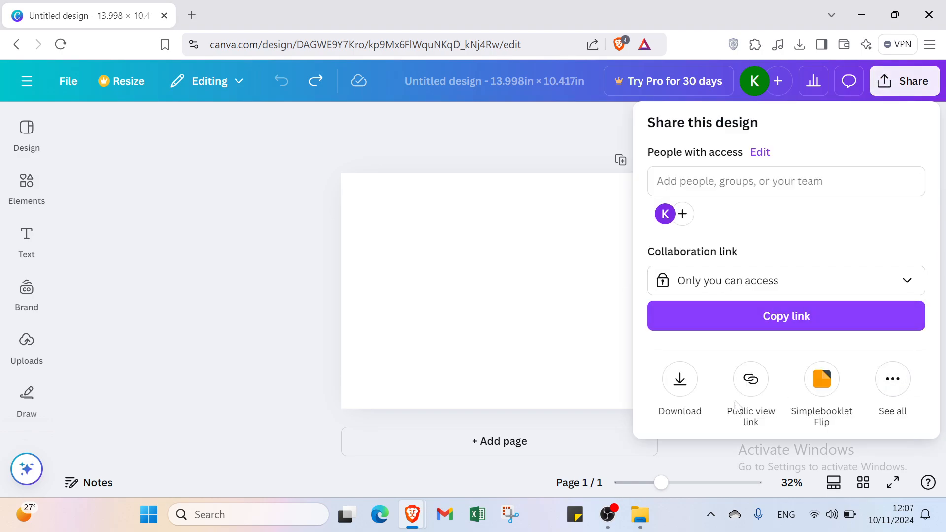
click(891, 380)
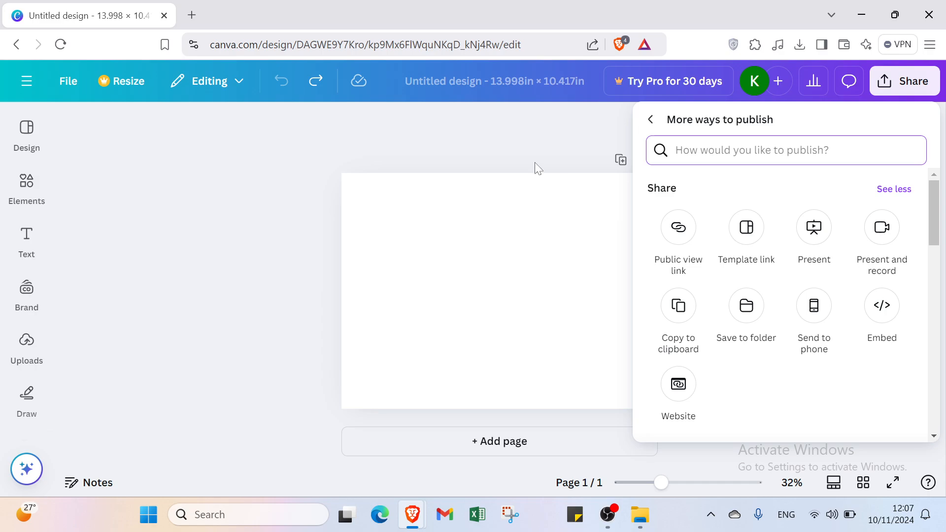
click(512, 149)
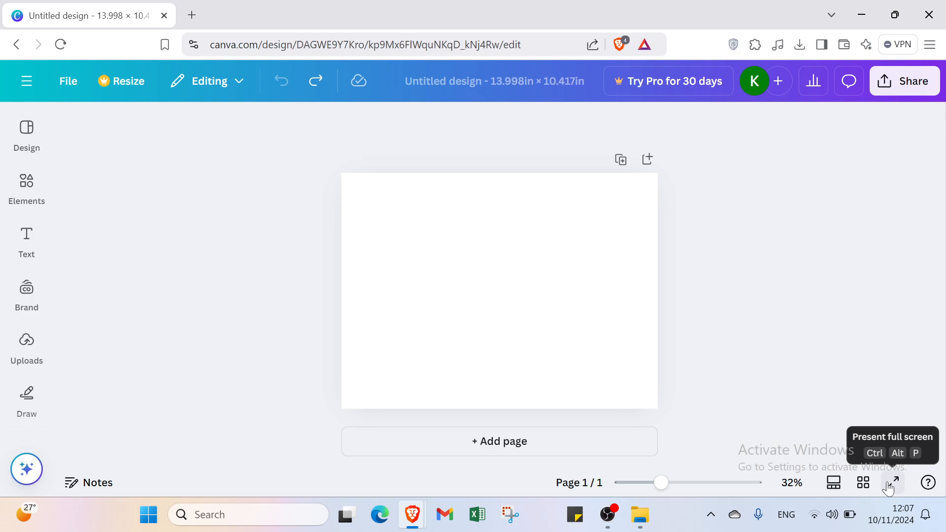
Ask the help assistant "how to create a kdp book", read its answer and close the chat.
click(927, 482)
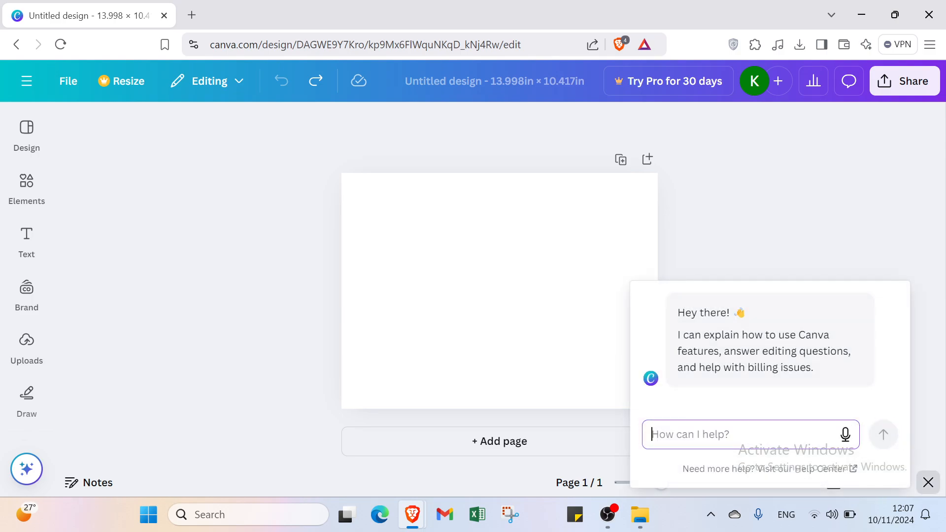
text(how)
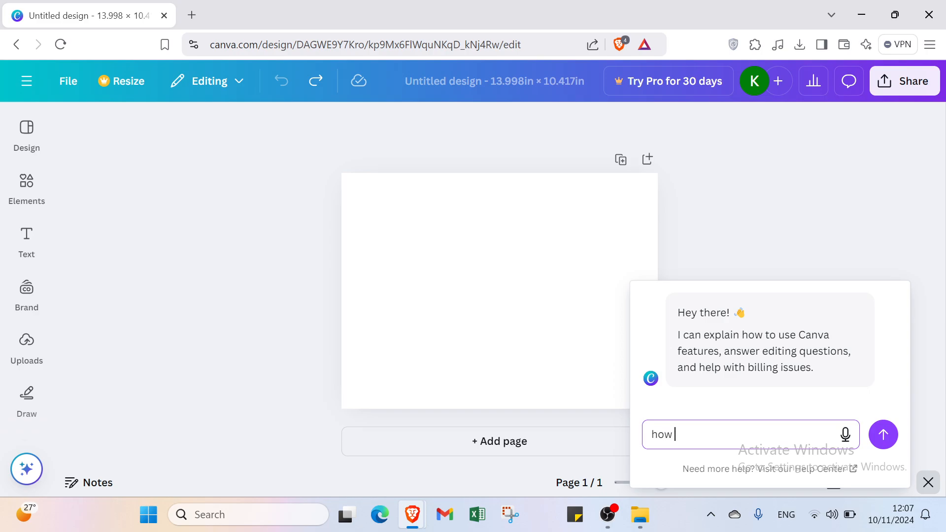
text( to create a kdp book)
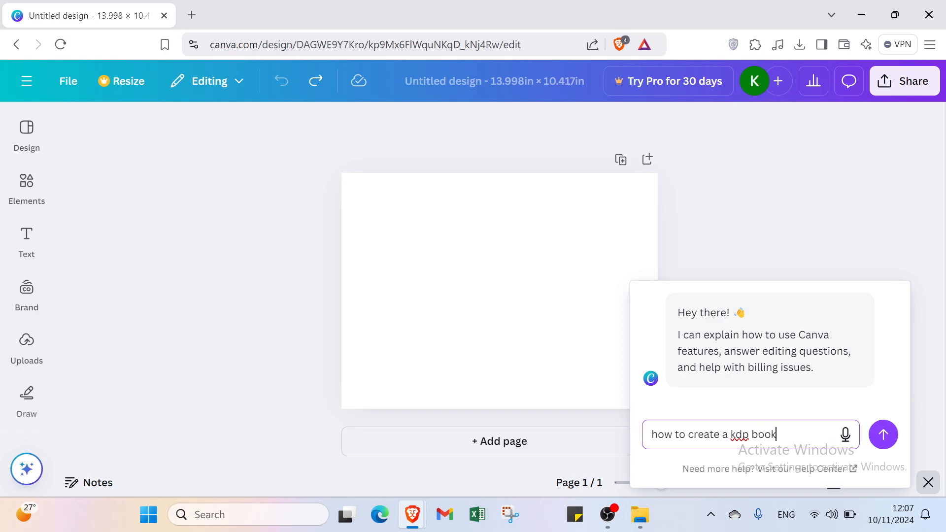
key(Return)
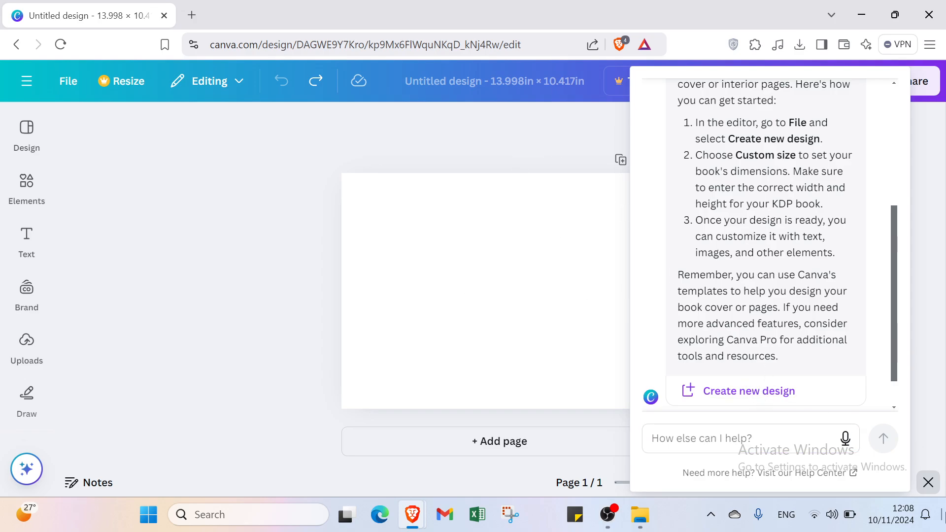
click(928, 483)
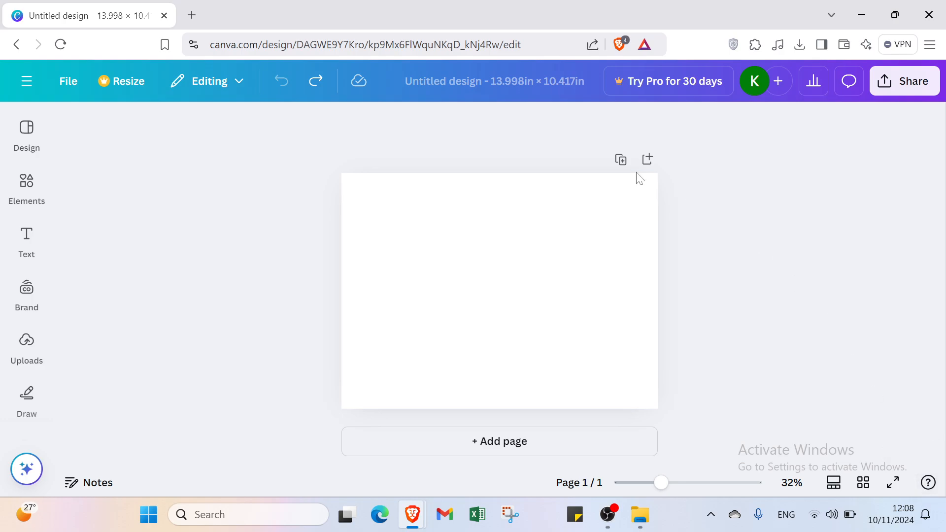
Leave the design editor for the home page and go back further to the Canva Represents Fund page.
click(24, 46)
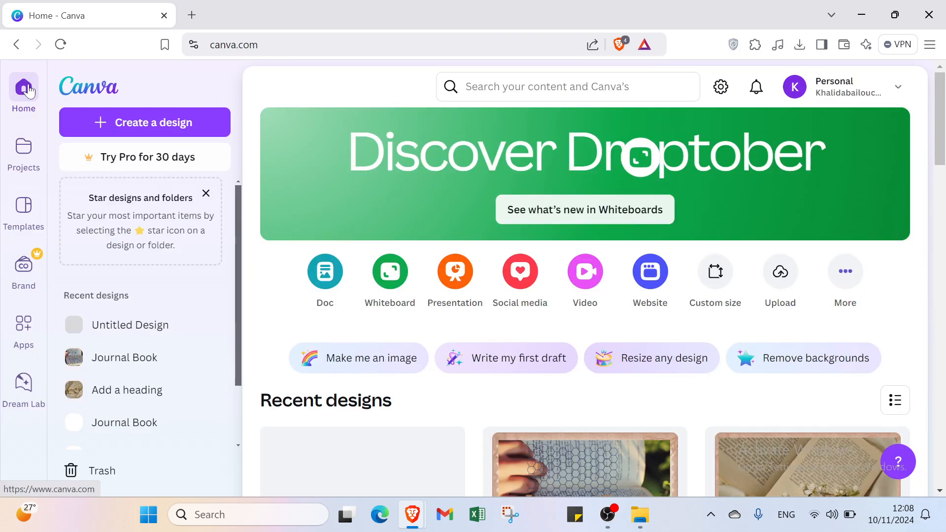
click(22, 47)
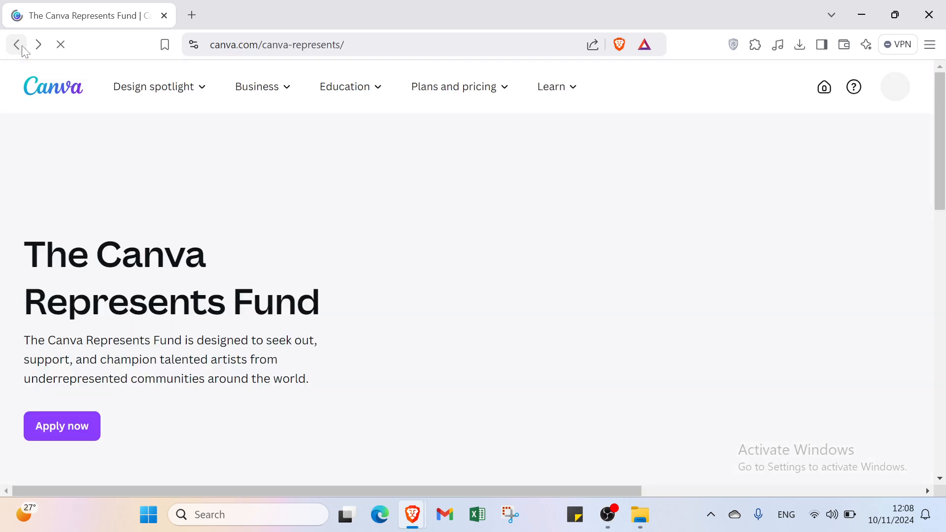